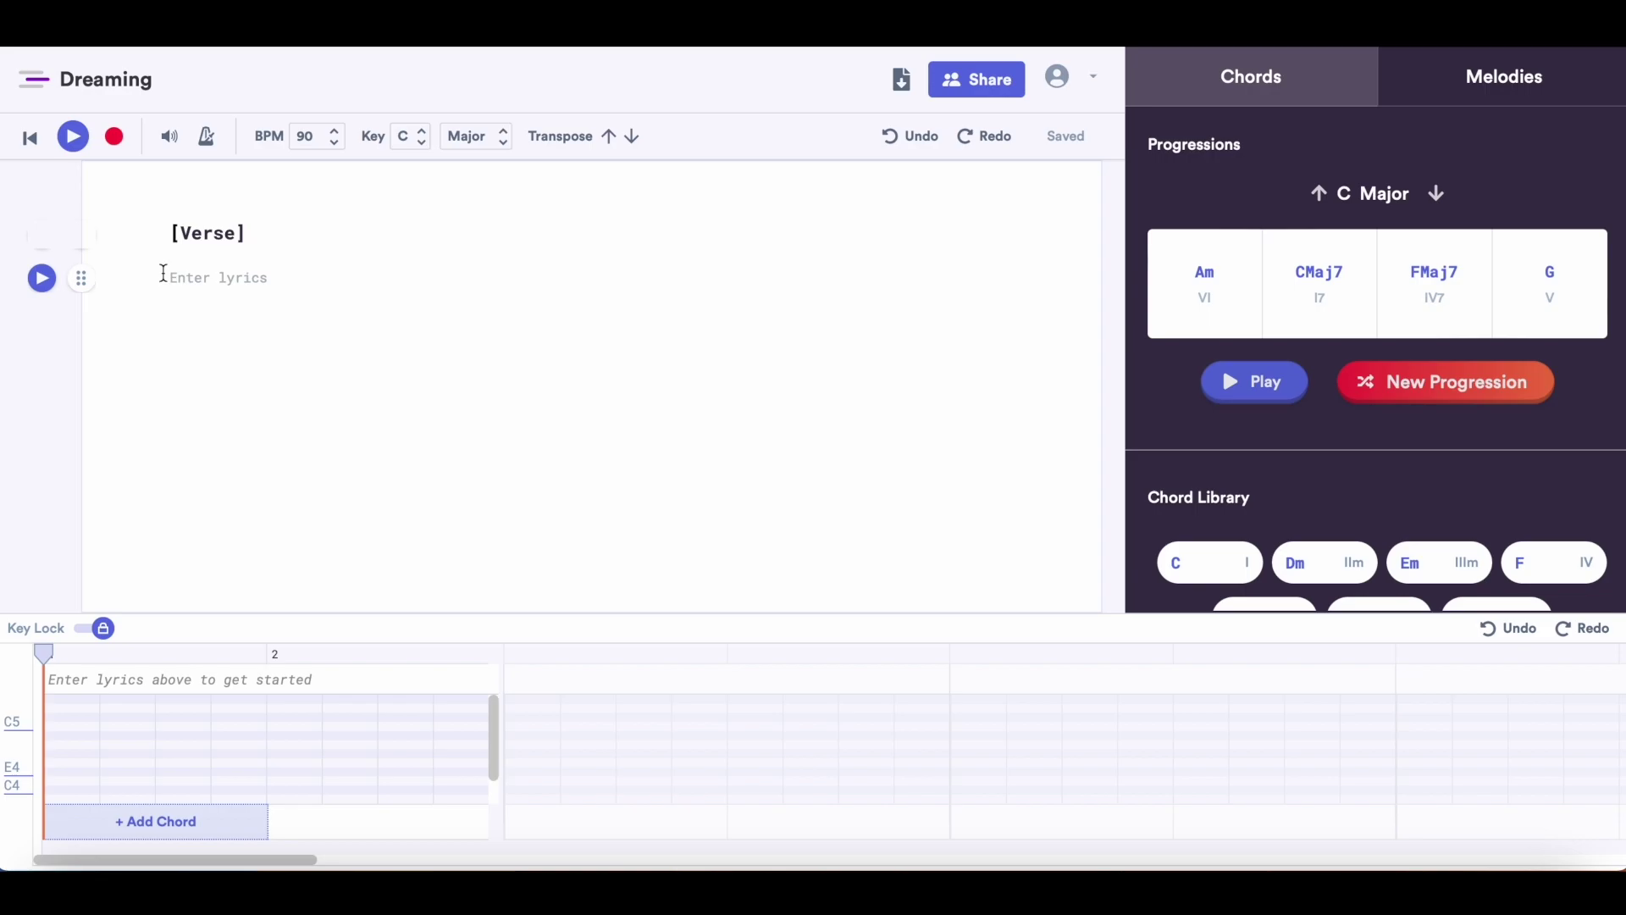
Paste the four verse lyric lines under [Verse] in the song 'Dreaming'
type("The window caught me dreaming again I’m hurting while I’m playing pretend I’m only hangin on by a thread Cause we could only ever be friends")
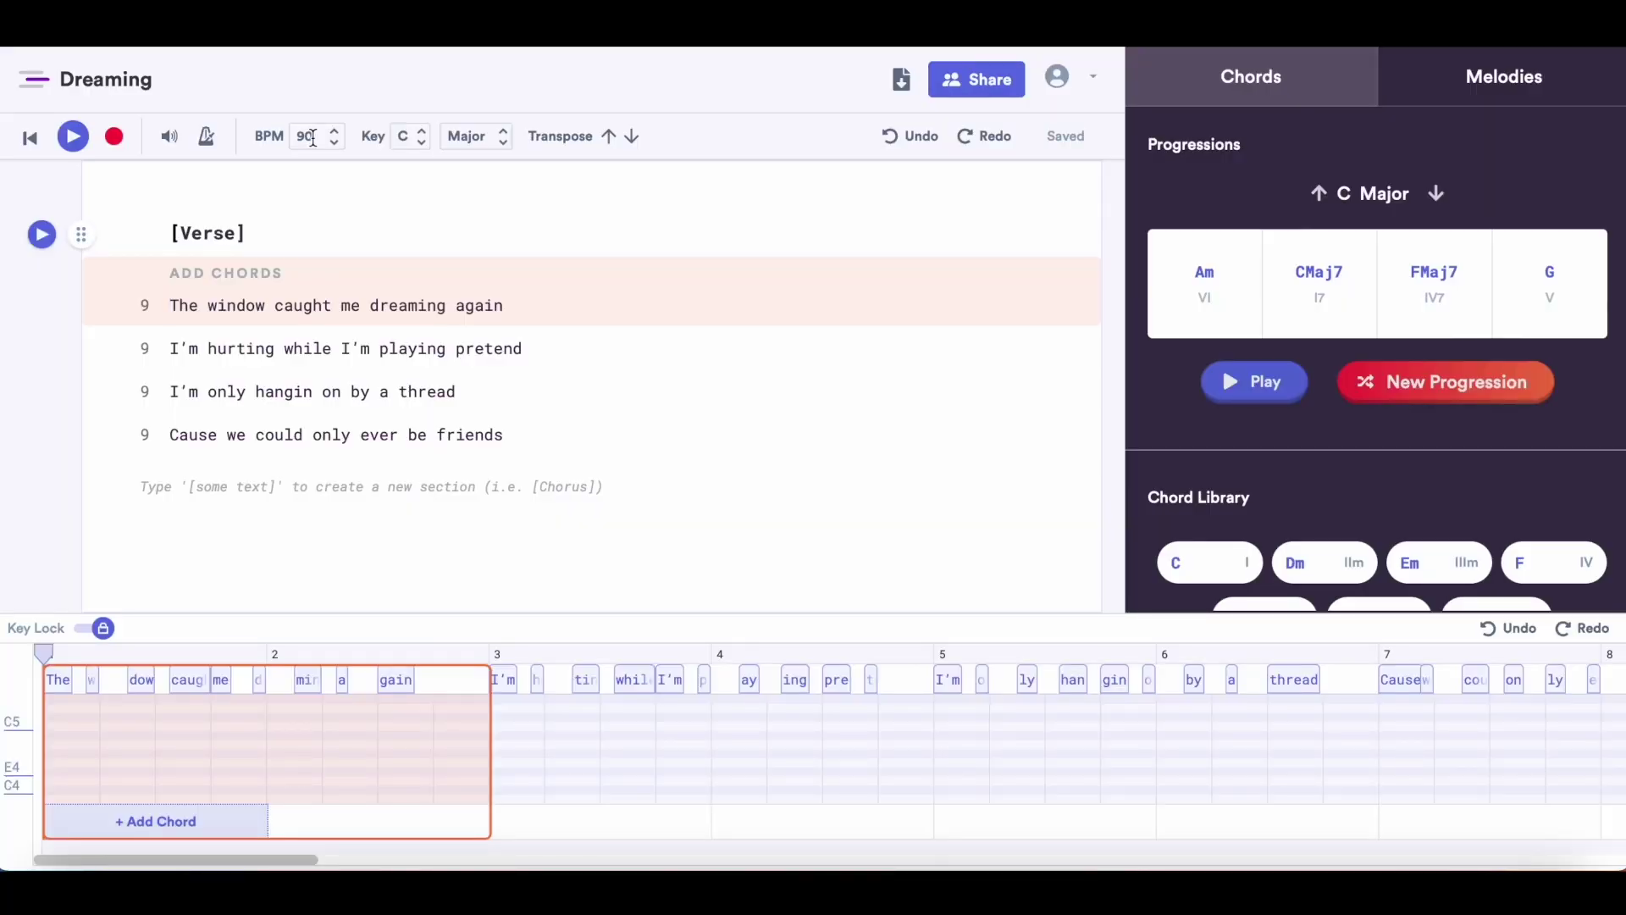
Set the tempo of 'Dreaming' to 120 BPM
left_click(313, 138)
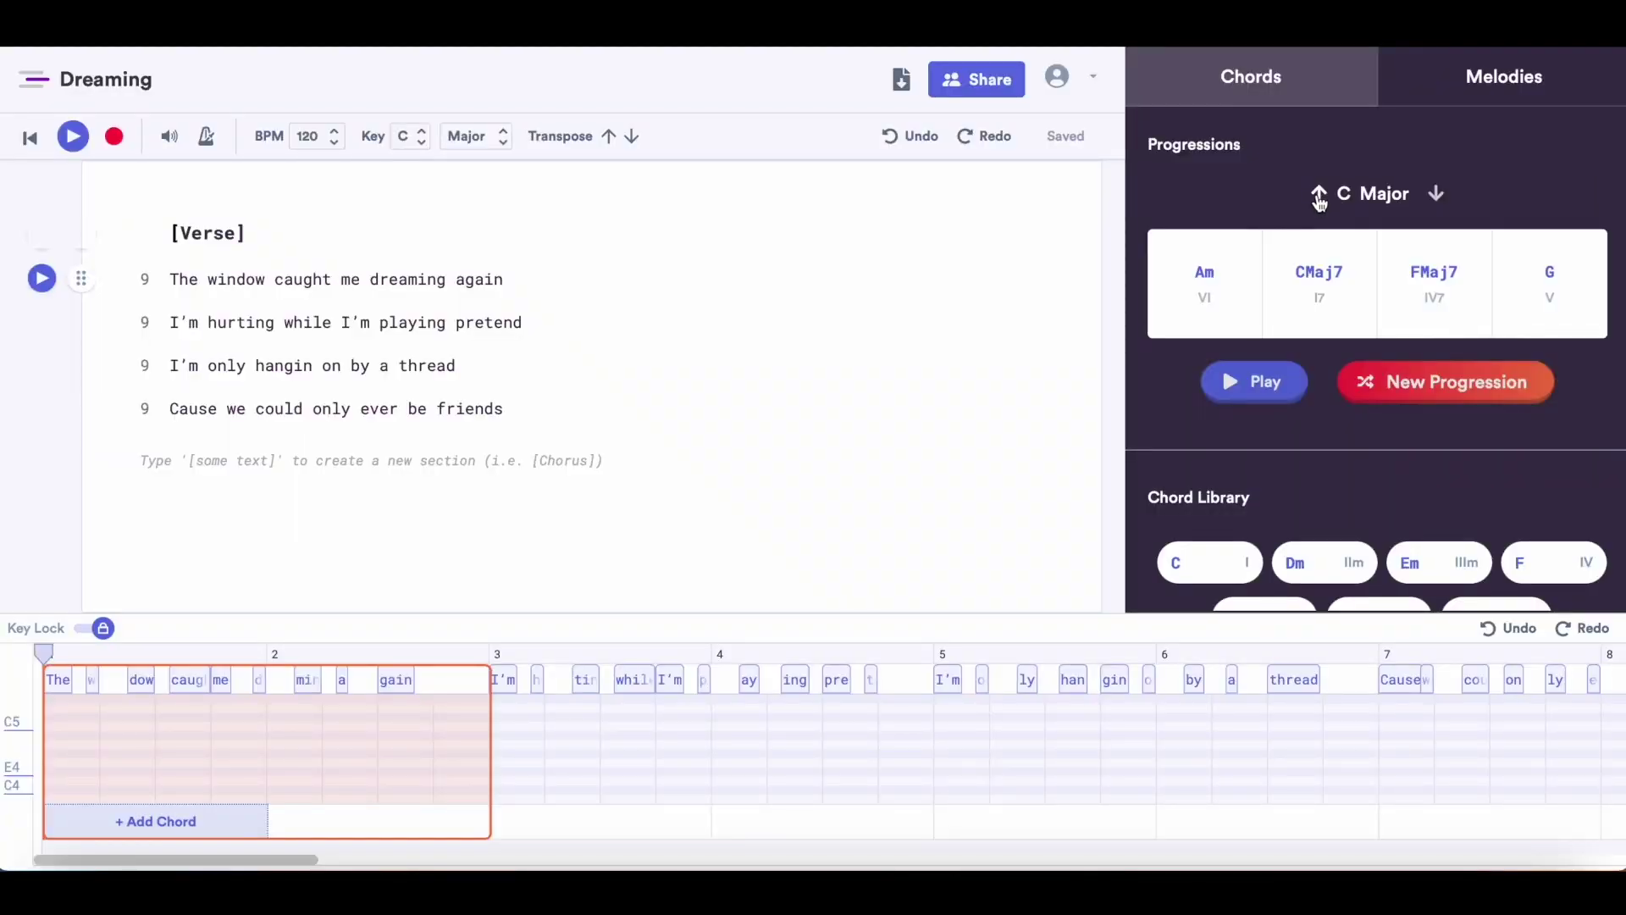
Change the key to E Minor and generate a new CMaj7–C–CMaj7–C chord progression
left_click(1319, 196)
left_click(1319, 197)
left_click(1318, 197)
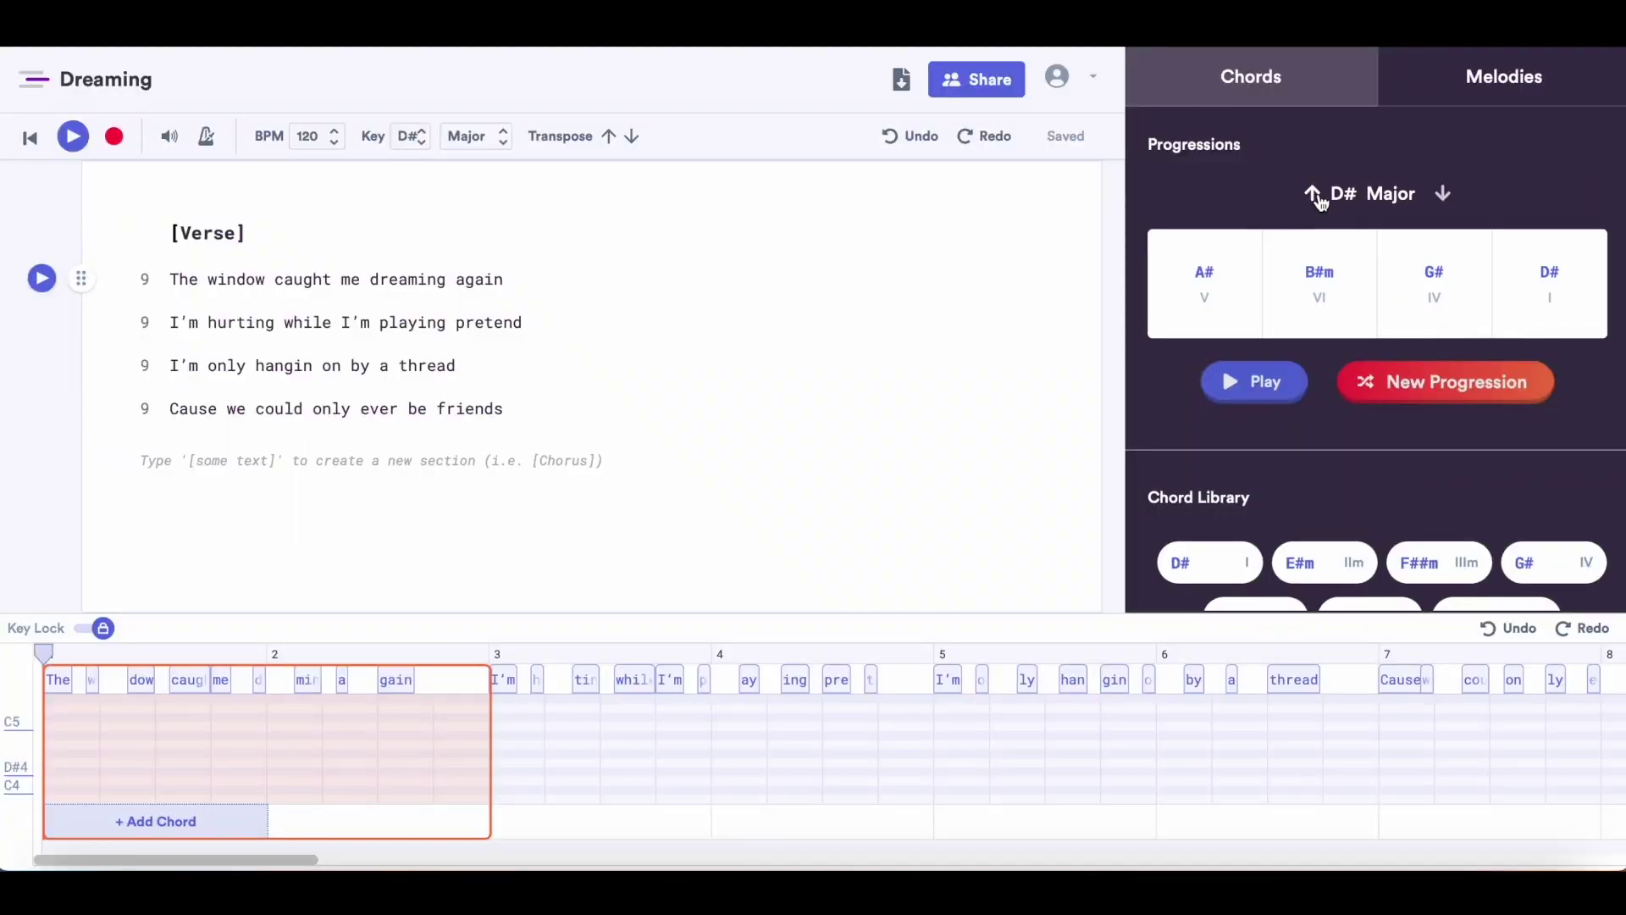
left_click(1319, 197)
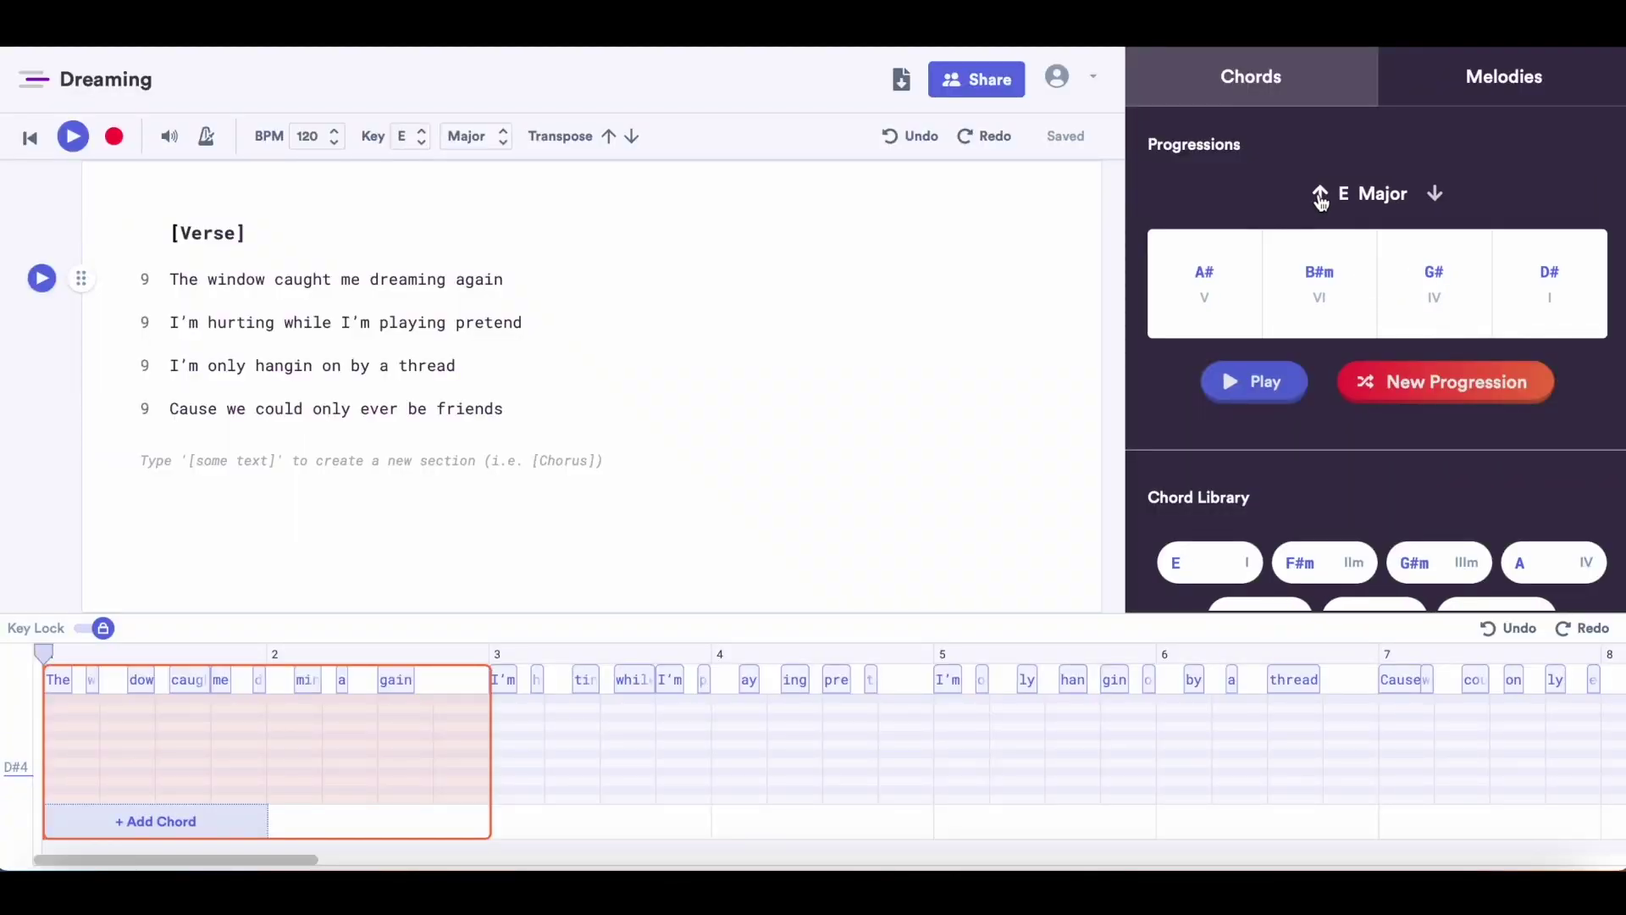
left_click(1393, 197)
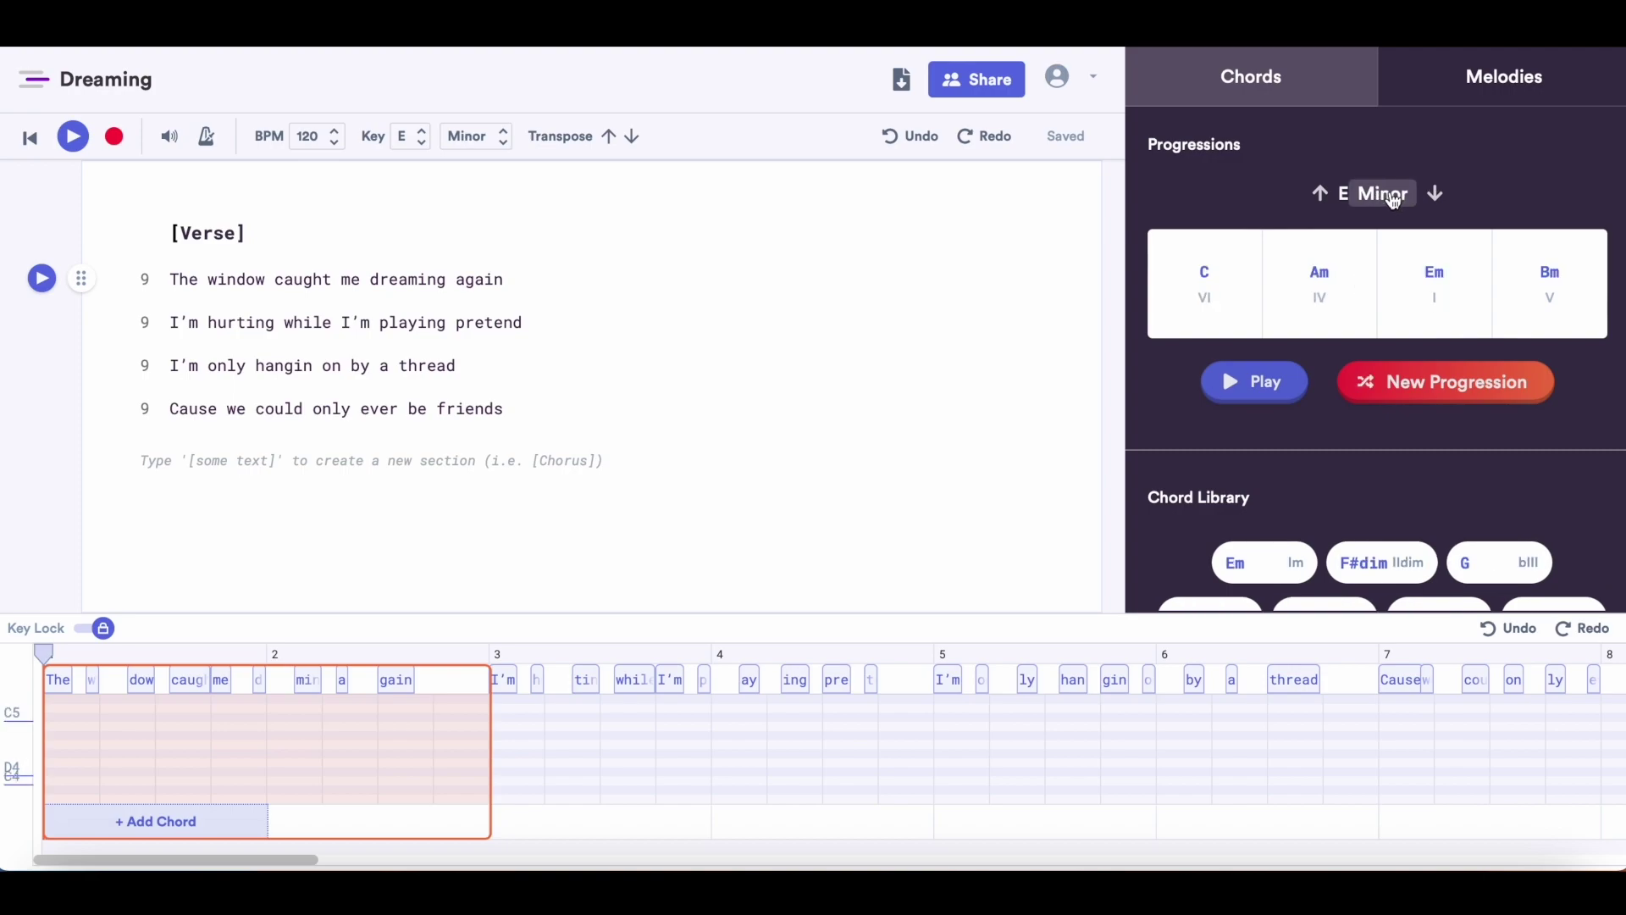
left_click(1412, 391)
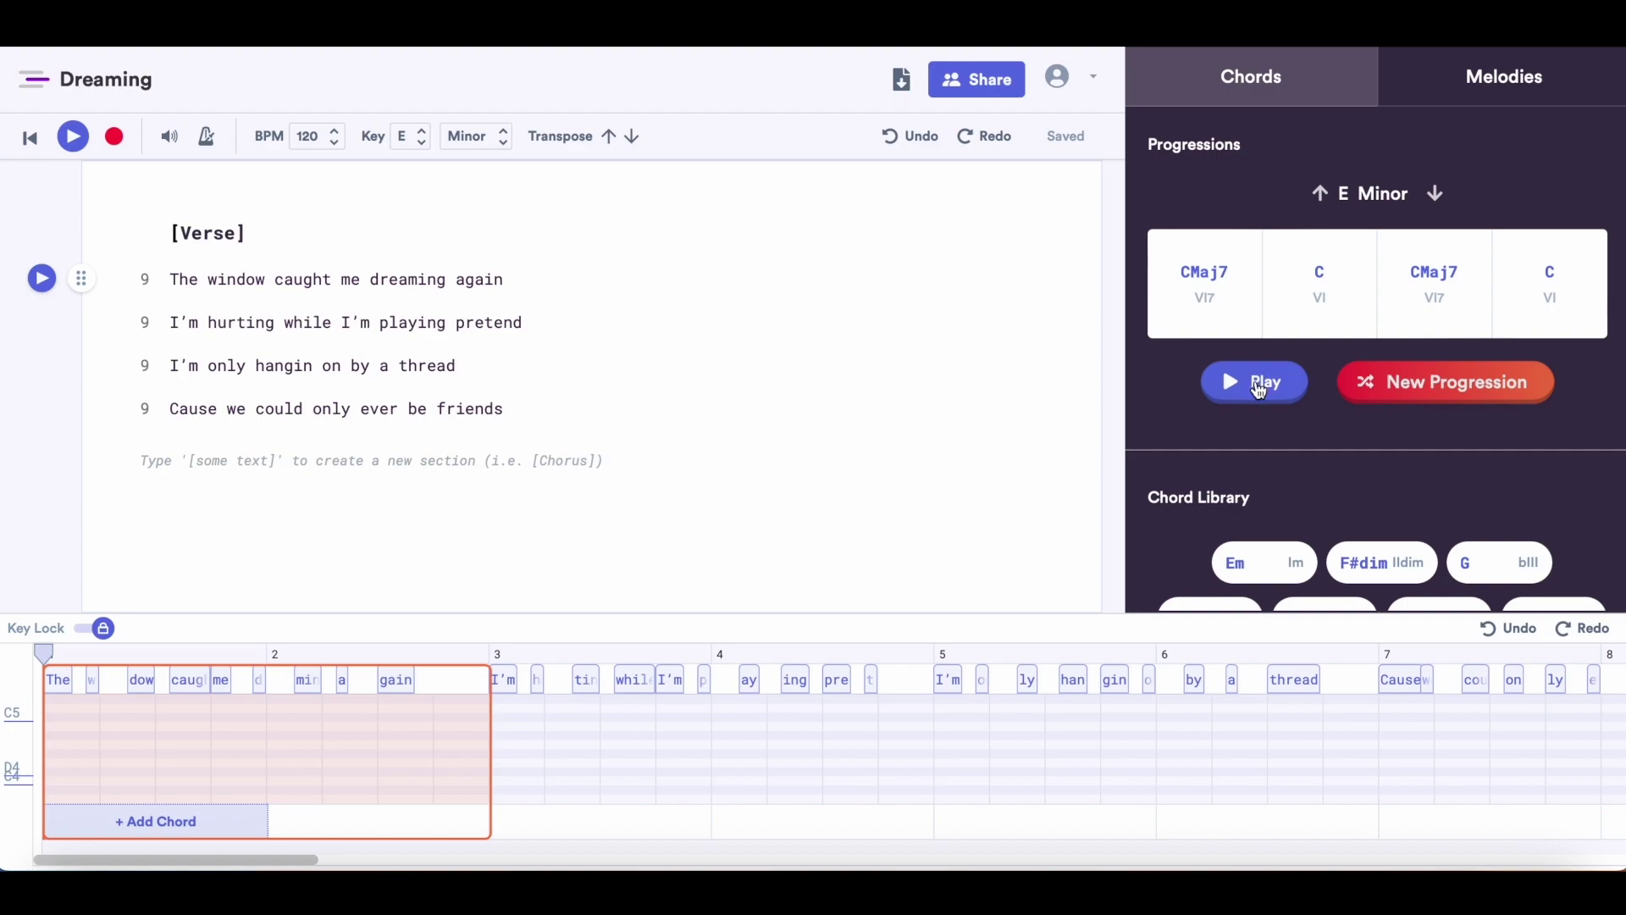
mouse_move(1194, 317)
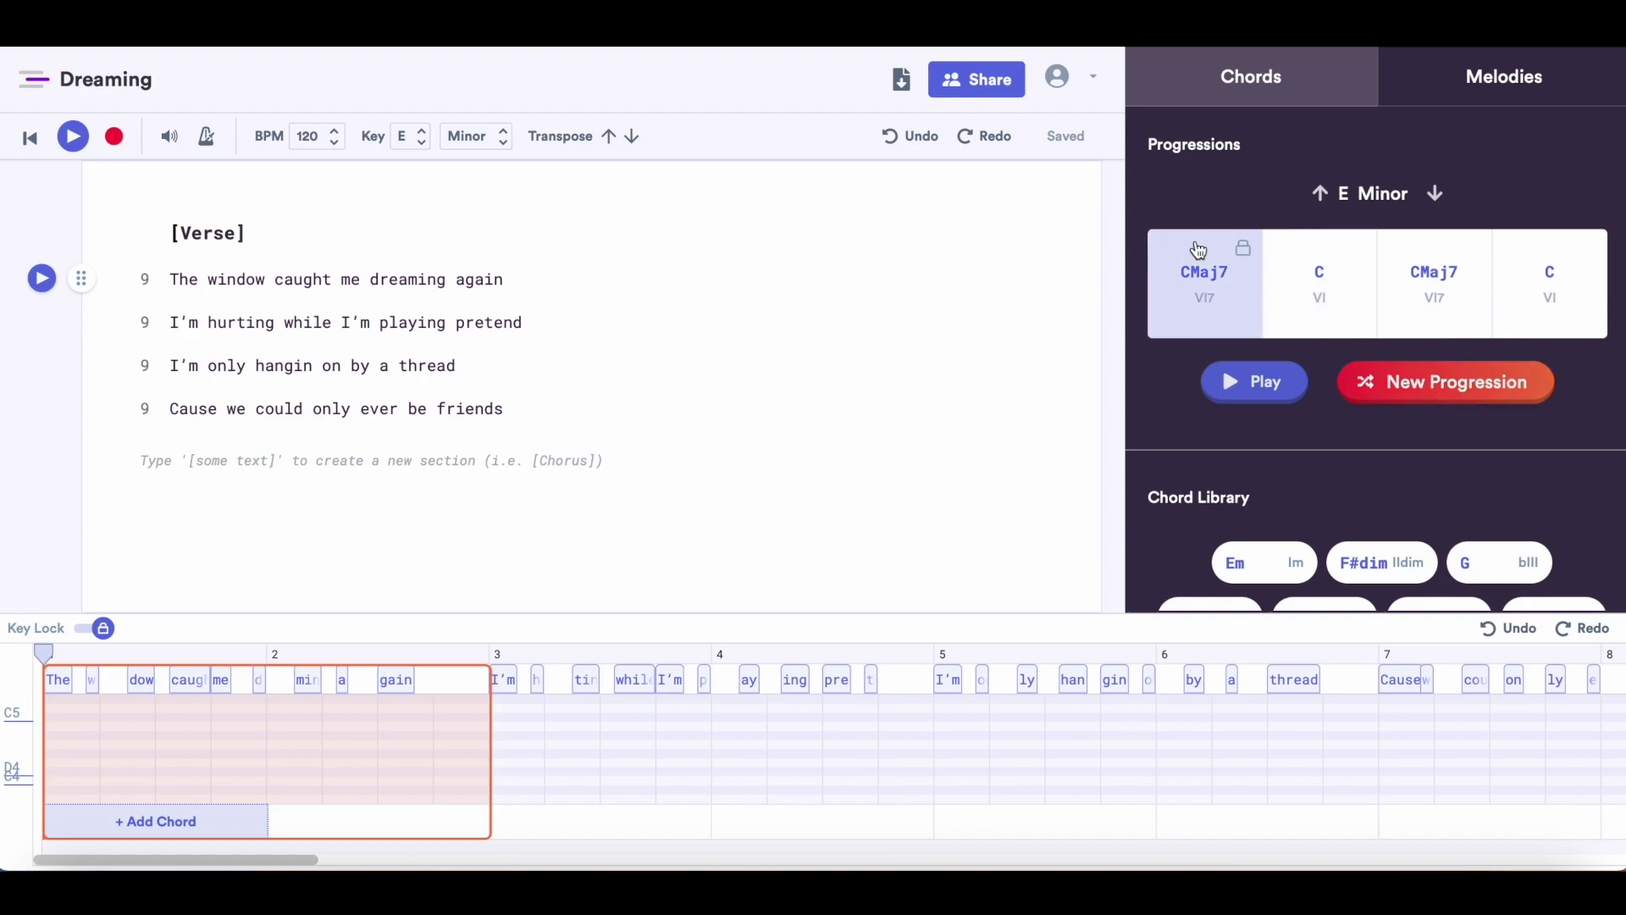
Audition the CMaj7–Am–Em–CMaj7 progression, then activate chord entry above the first lyric line
left_click(1278, 398)
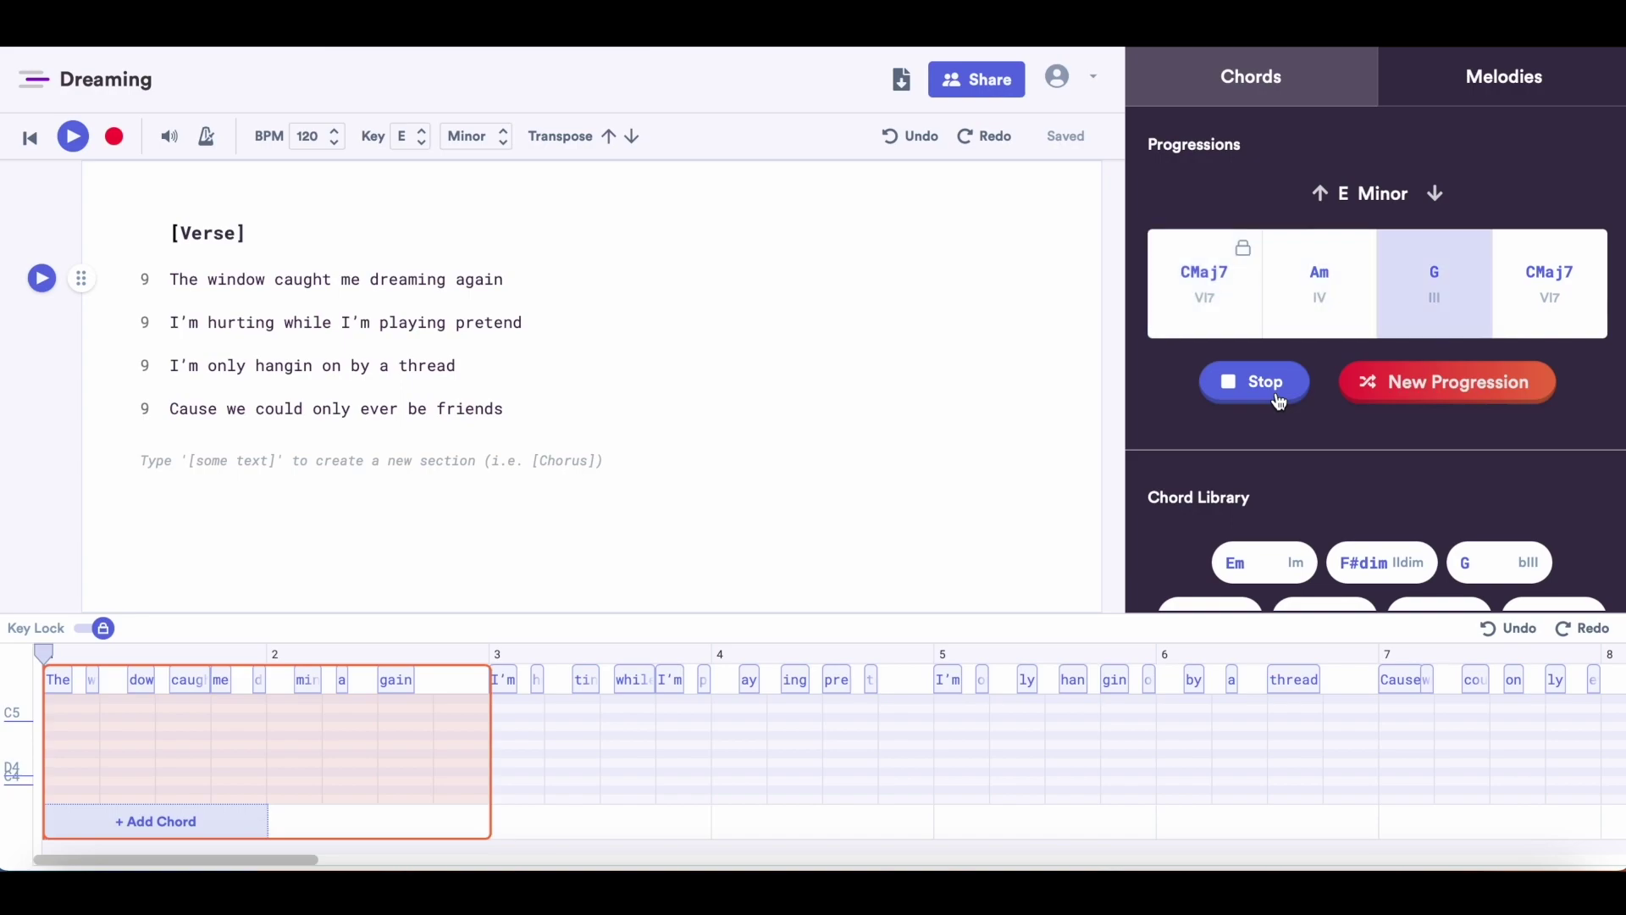
left_click(1278, 399)
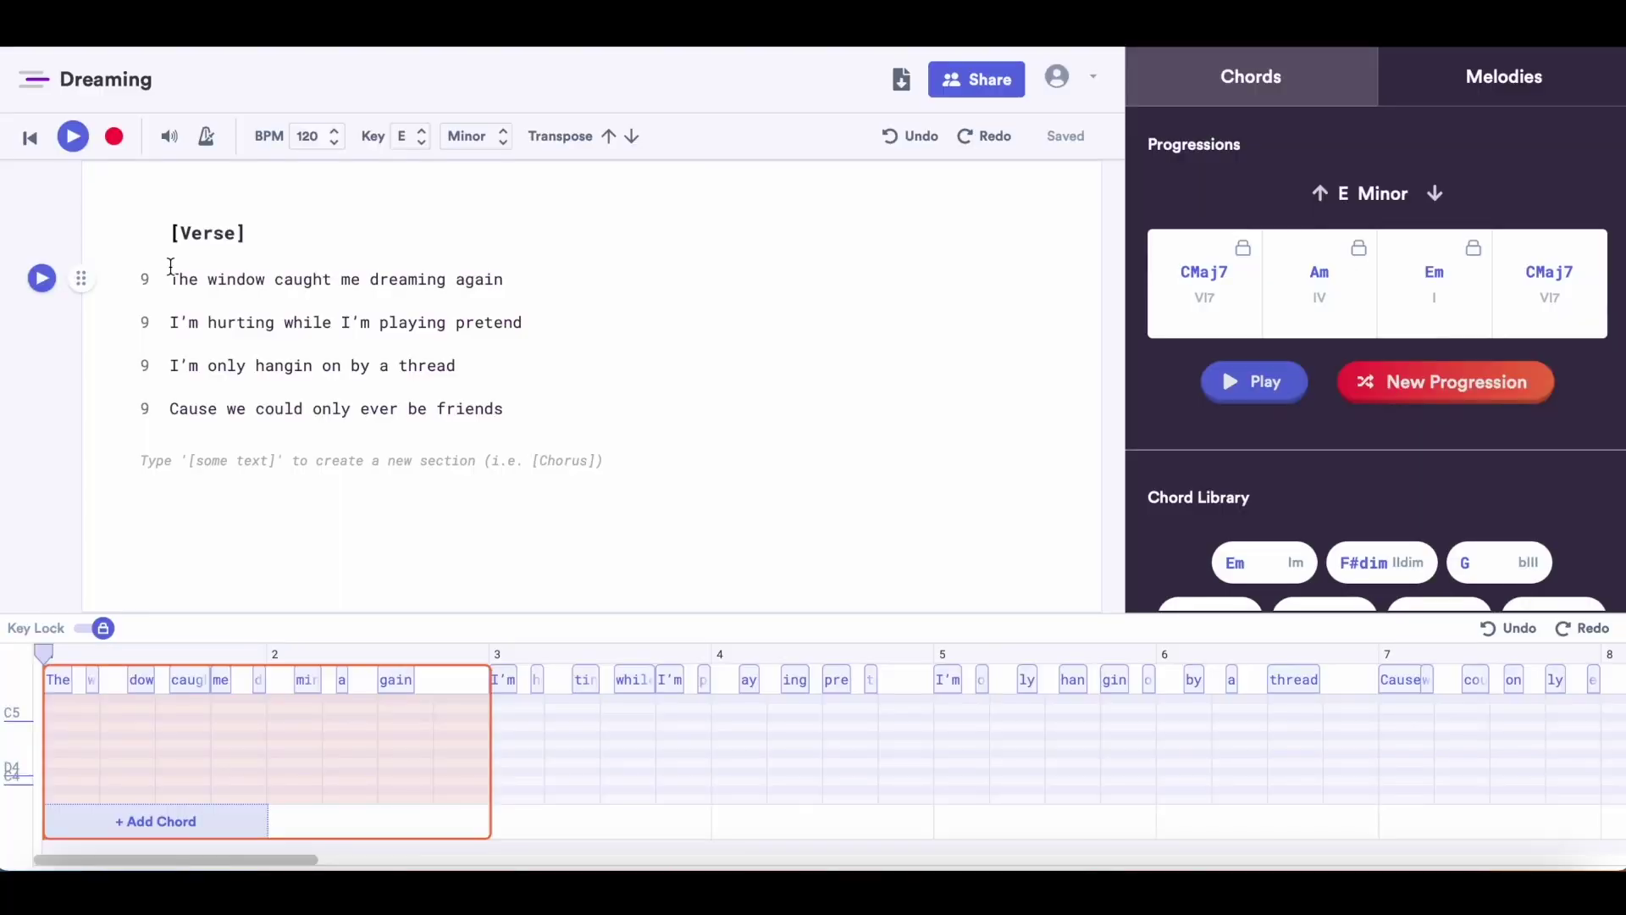
left_click(171, 267)
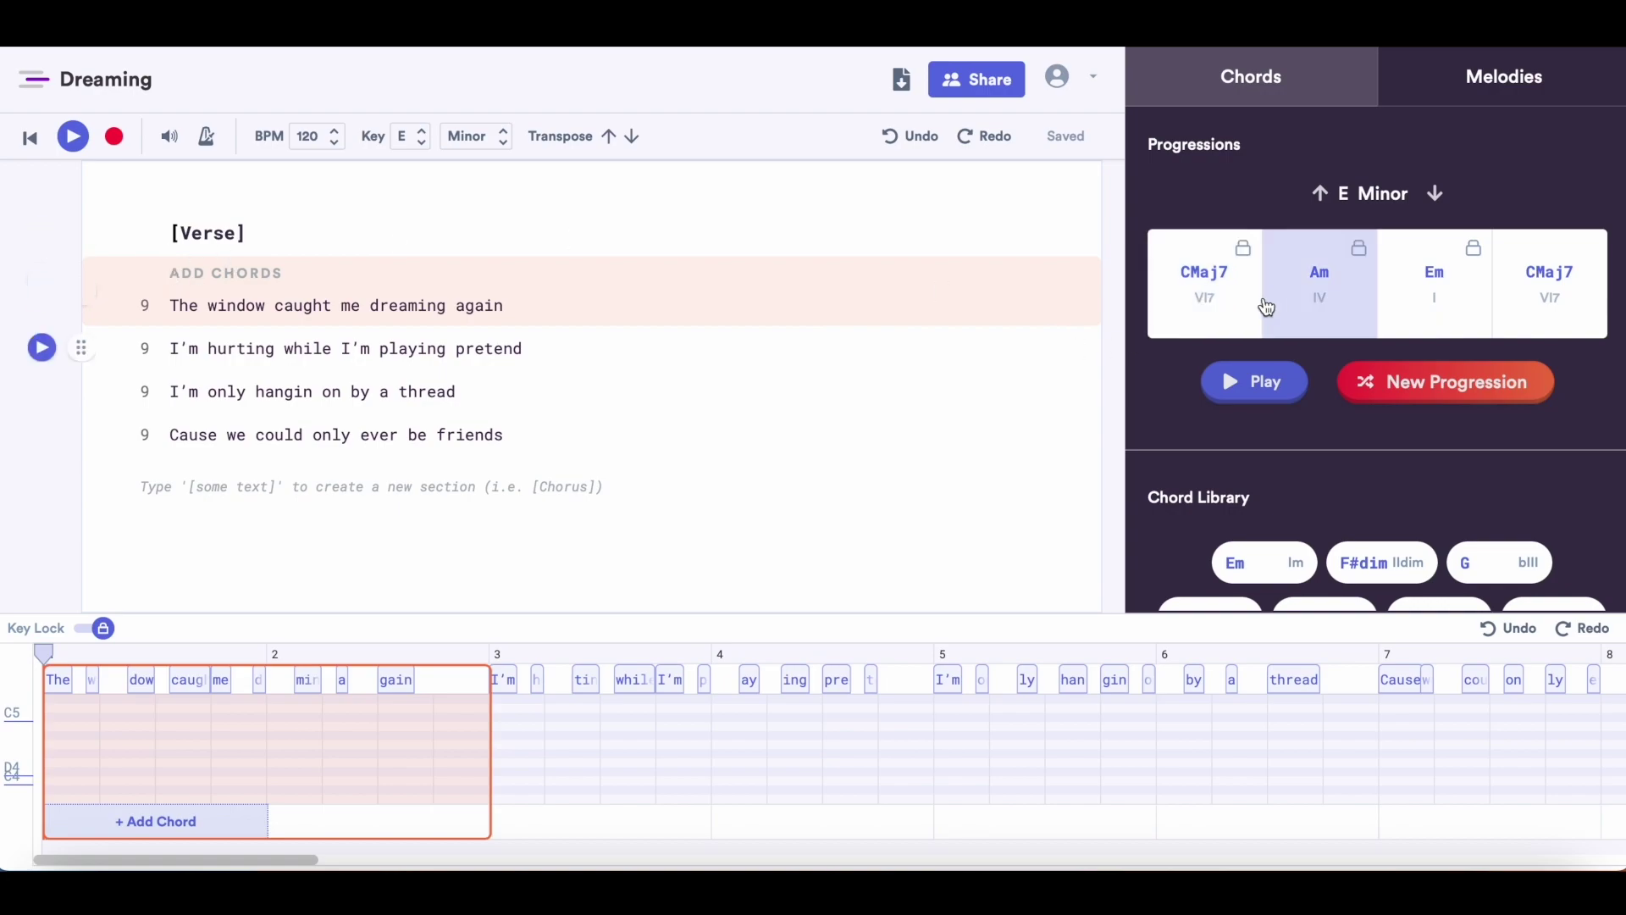
Place CMaj7 and then Am above the first verse line
left_click(1222, 315)
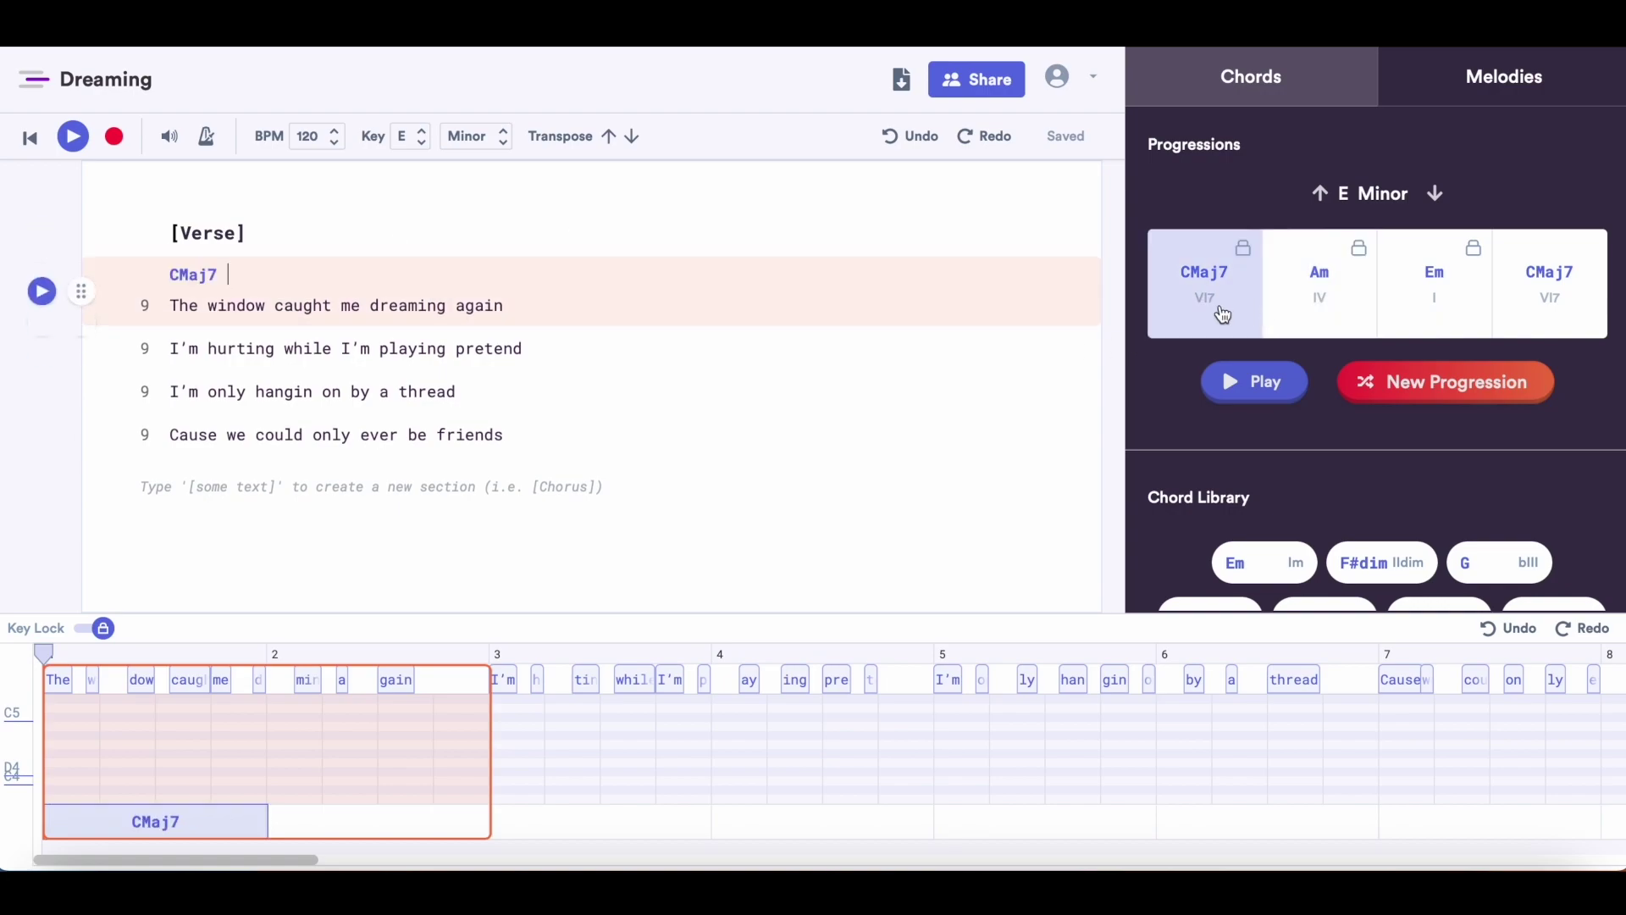
left_click(1323, 319)
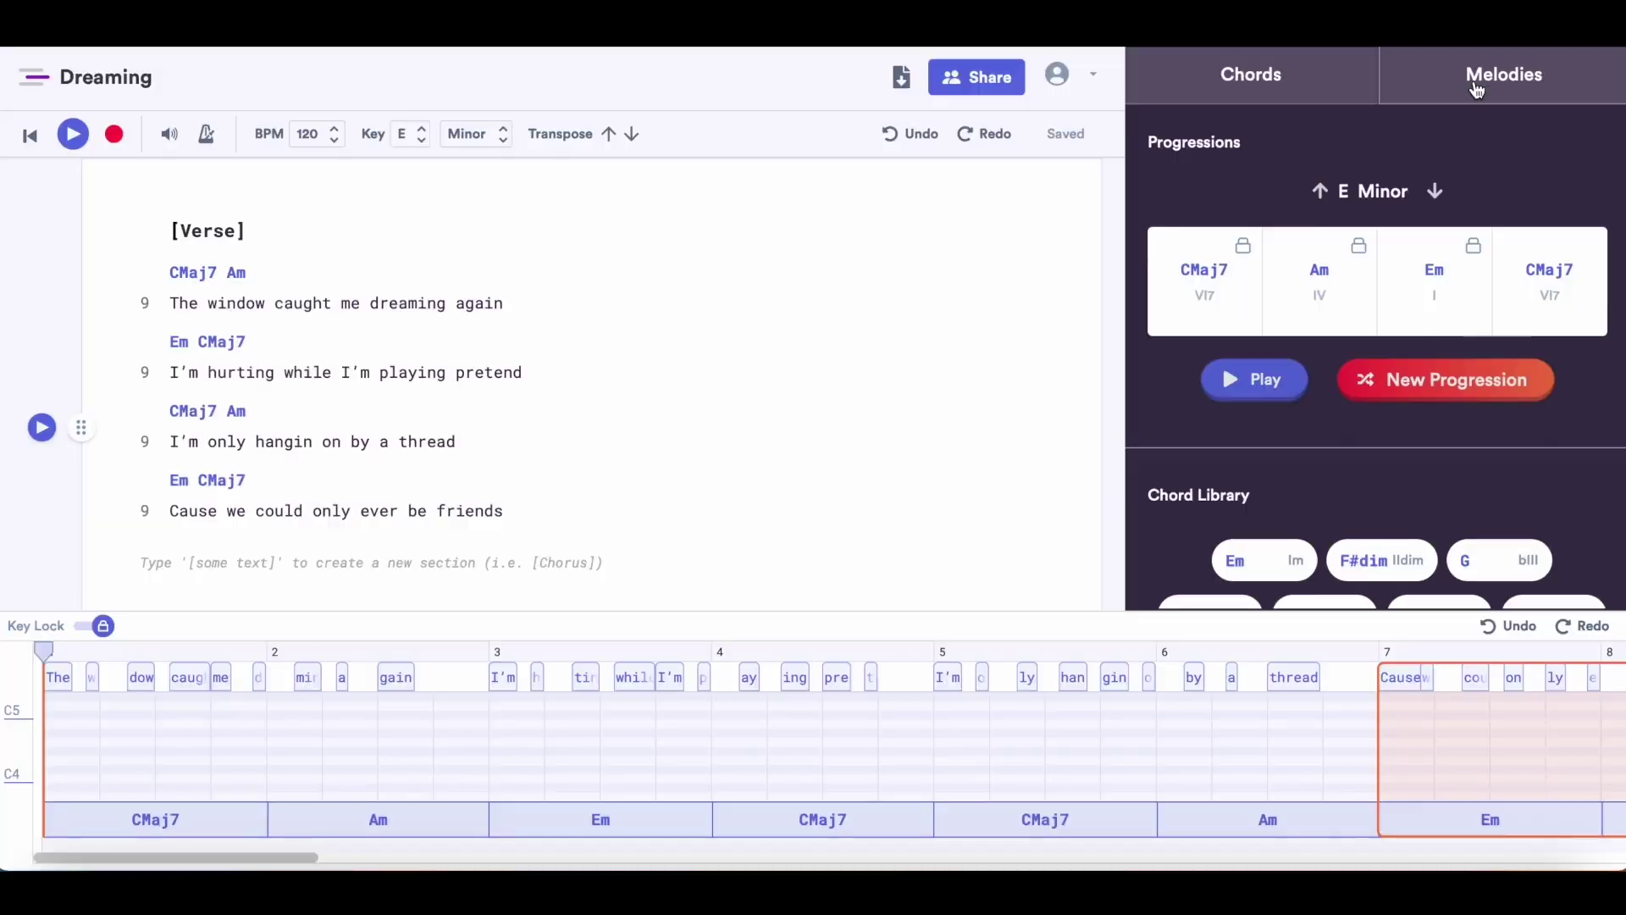
Generate melody suggestions for 'The window caught me dreaming again' in the Melodies panel
left_click(1476, 83)
left_click(173, 303)
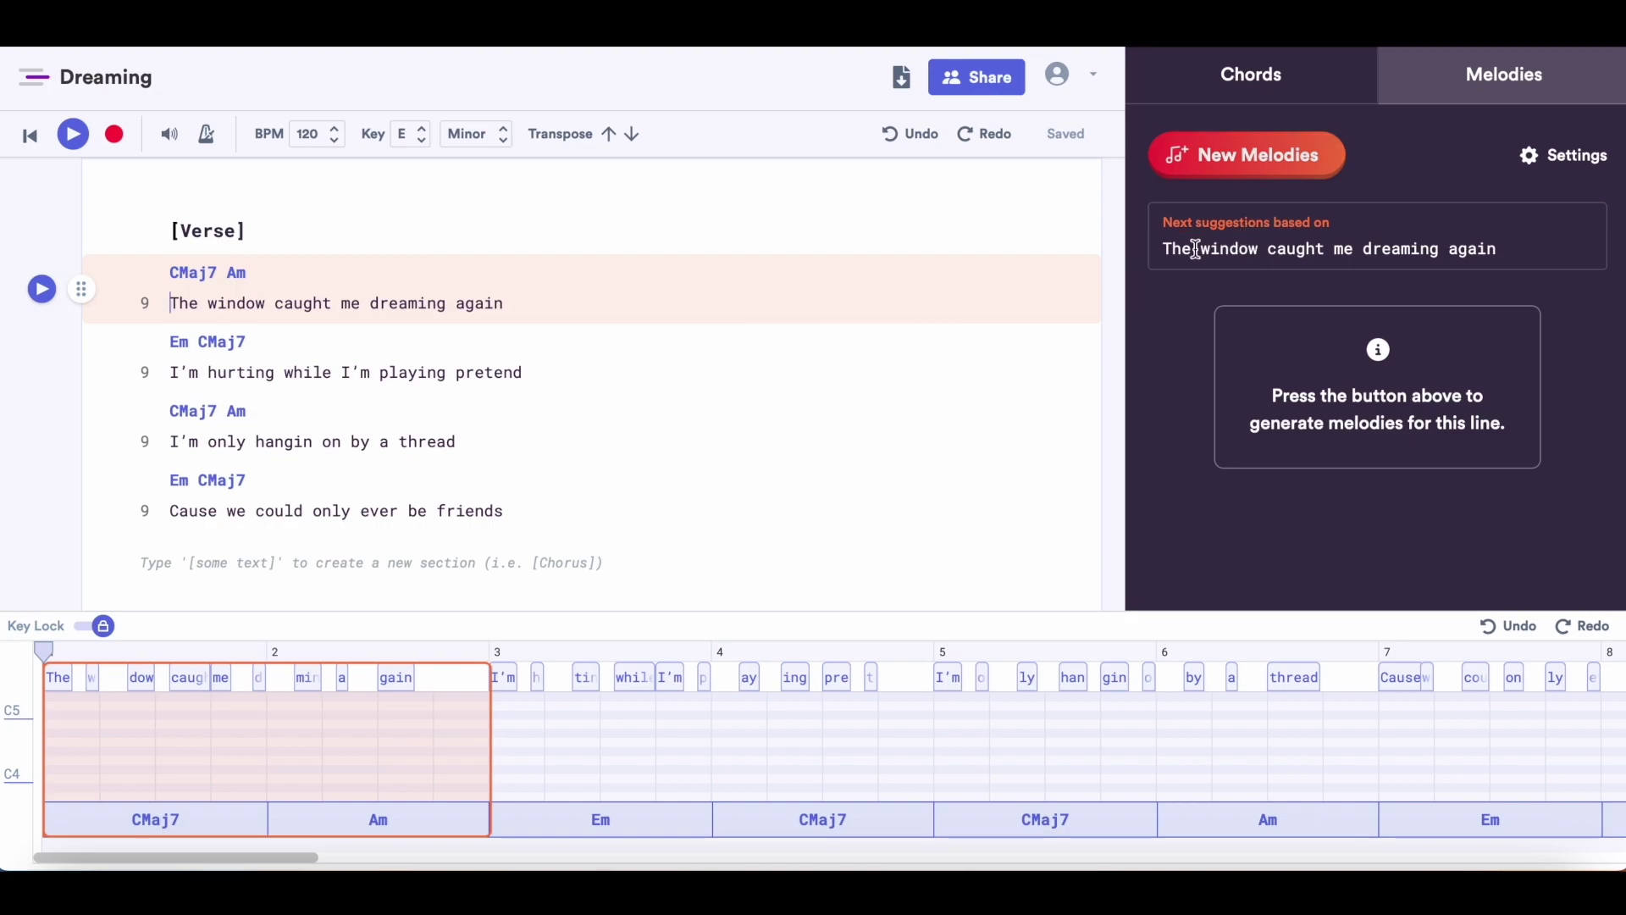
left_click(1297, 181)
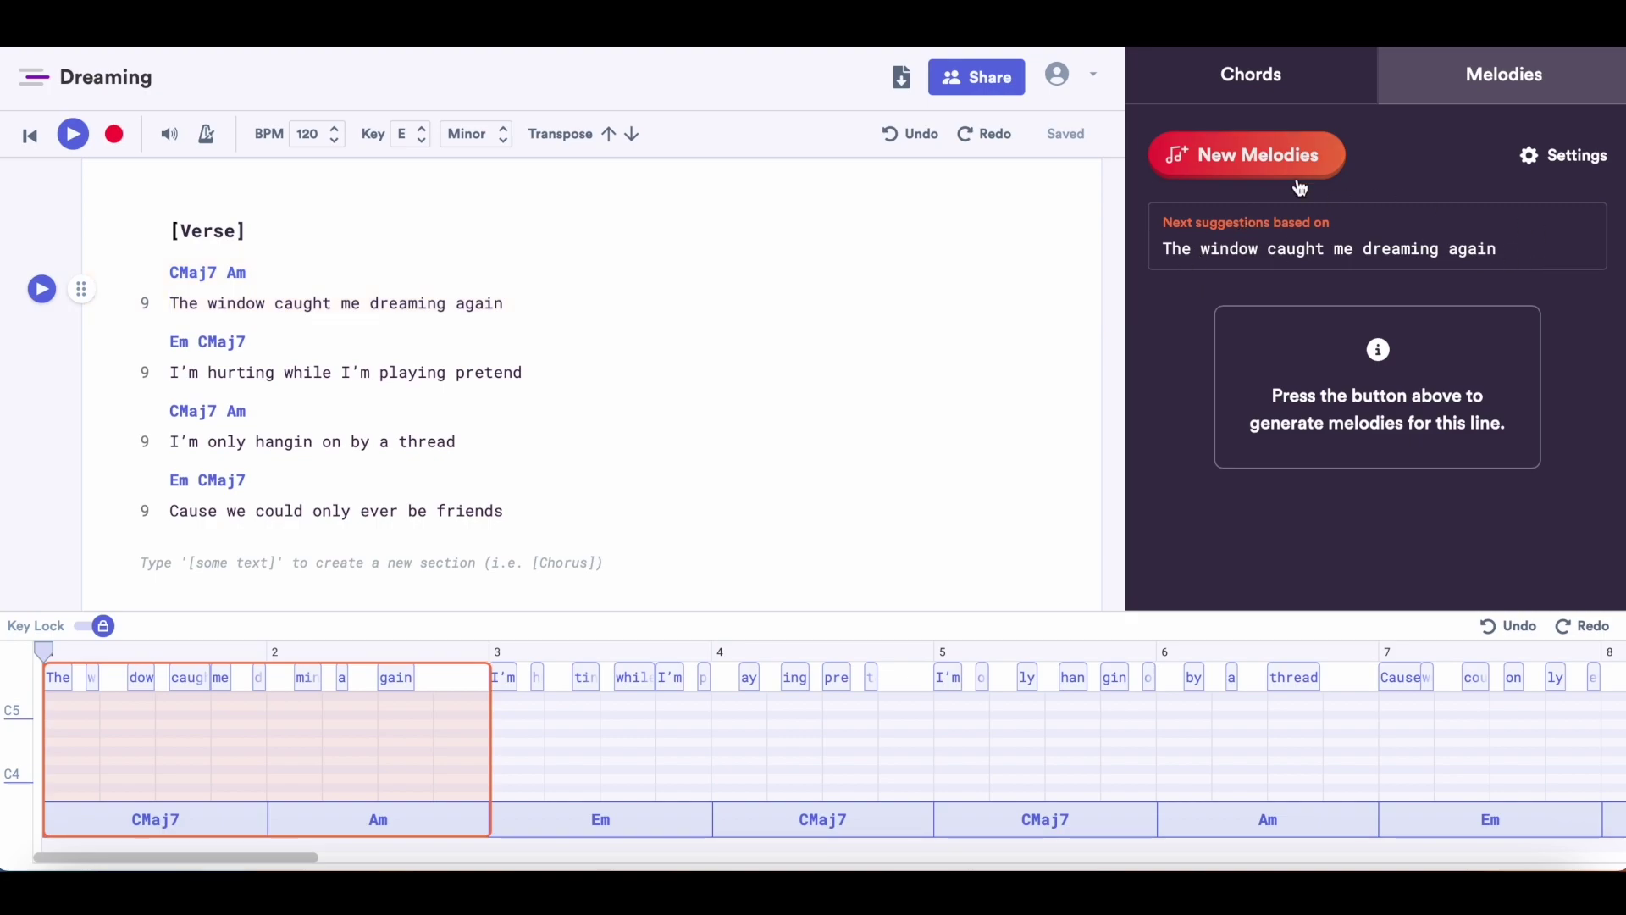
left_click(1252, 163)
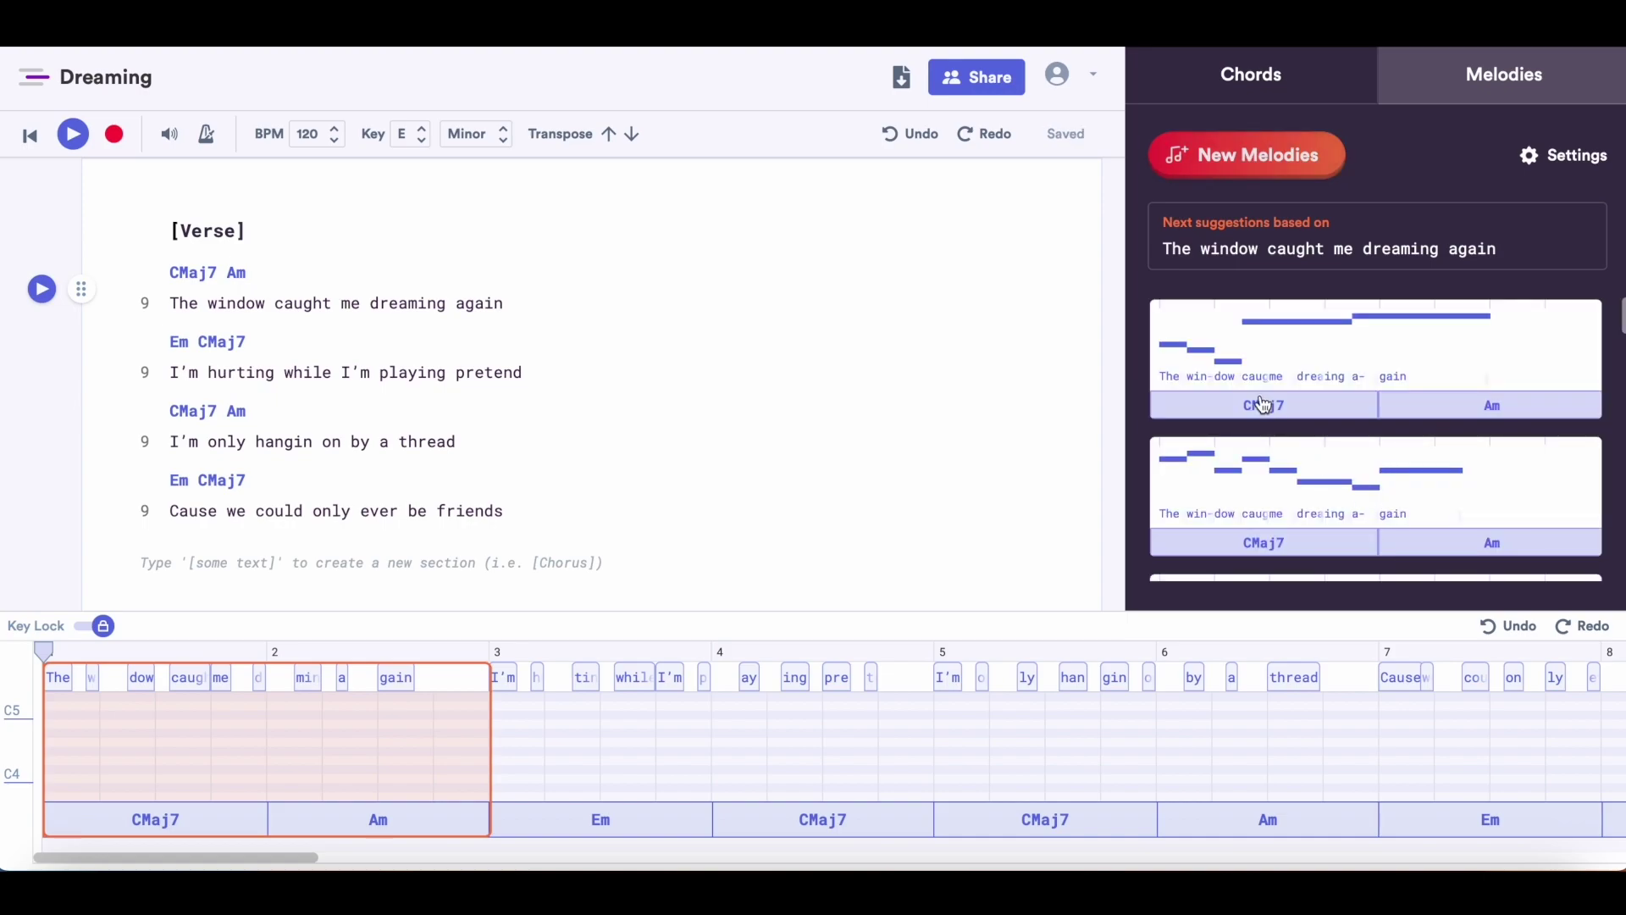
Preview four suggested melodies for the first verse line, scrolling through the suggestion cards
left_click(1238, 347)
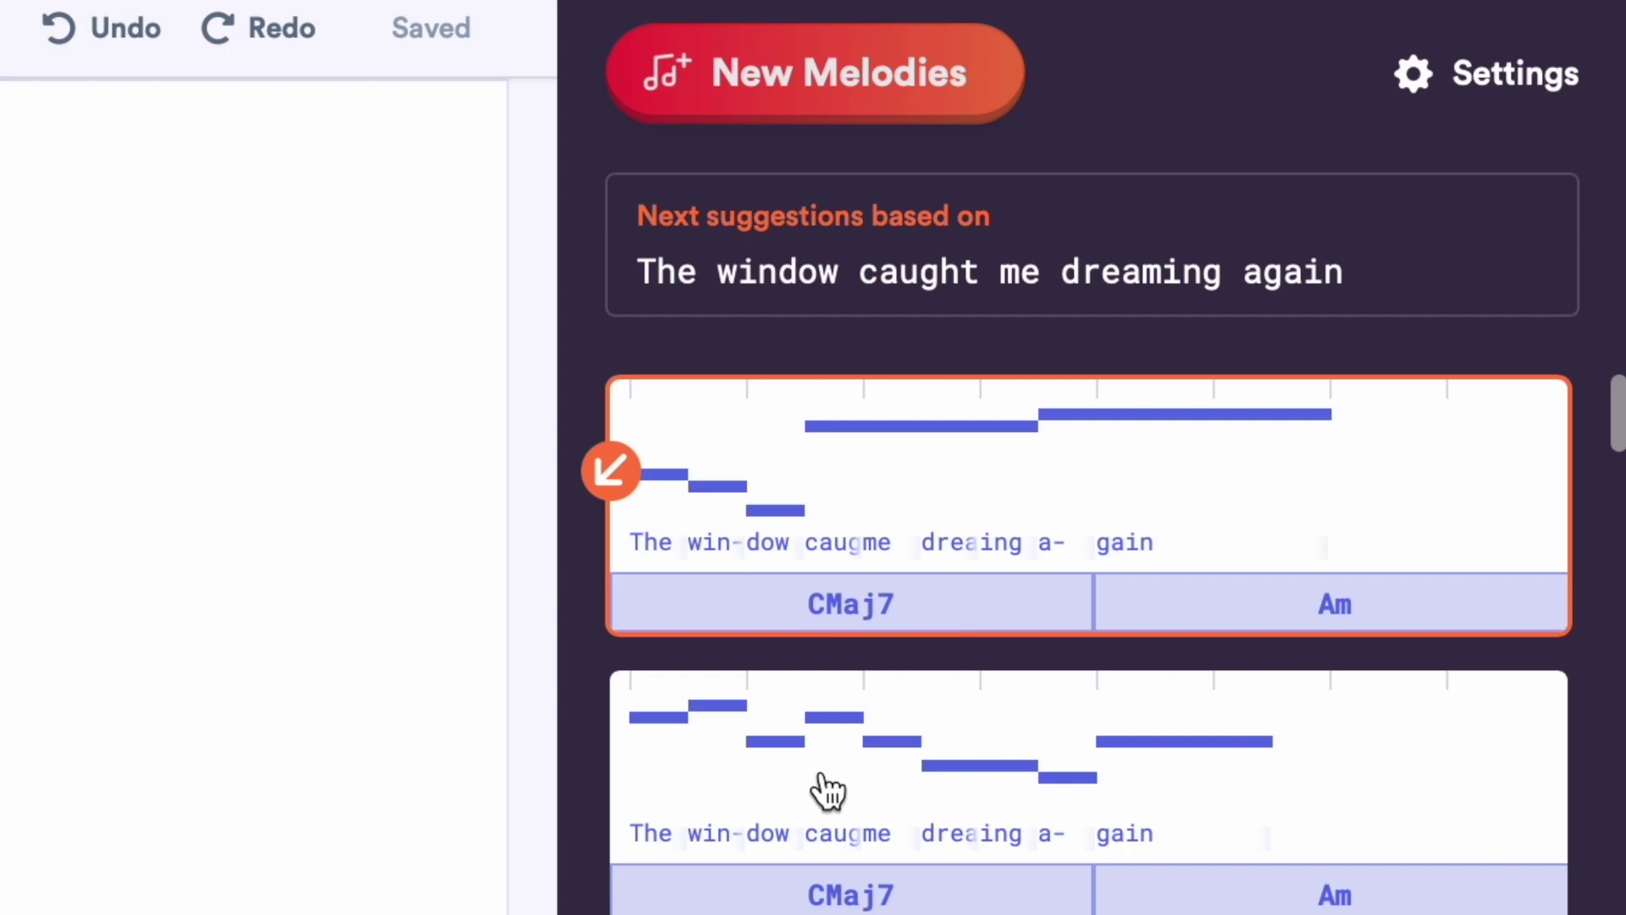
left_click(820, 786)
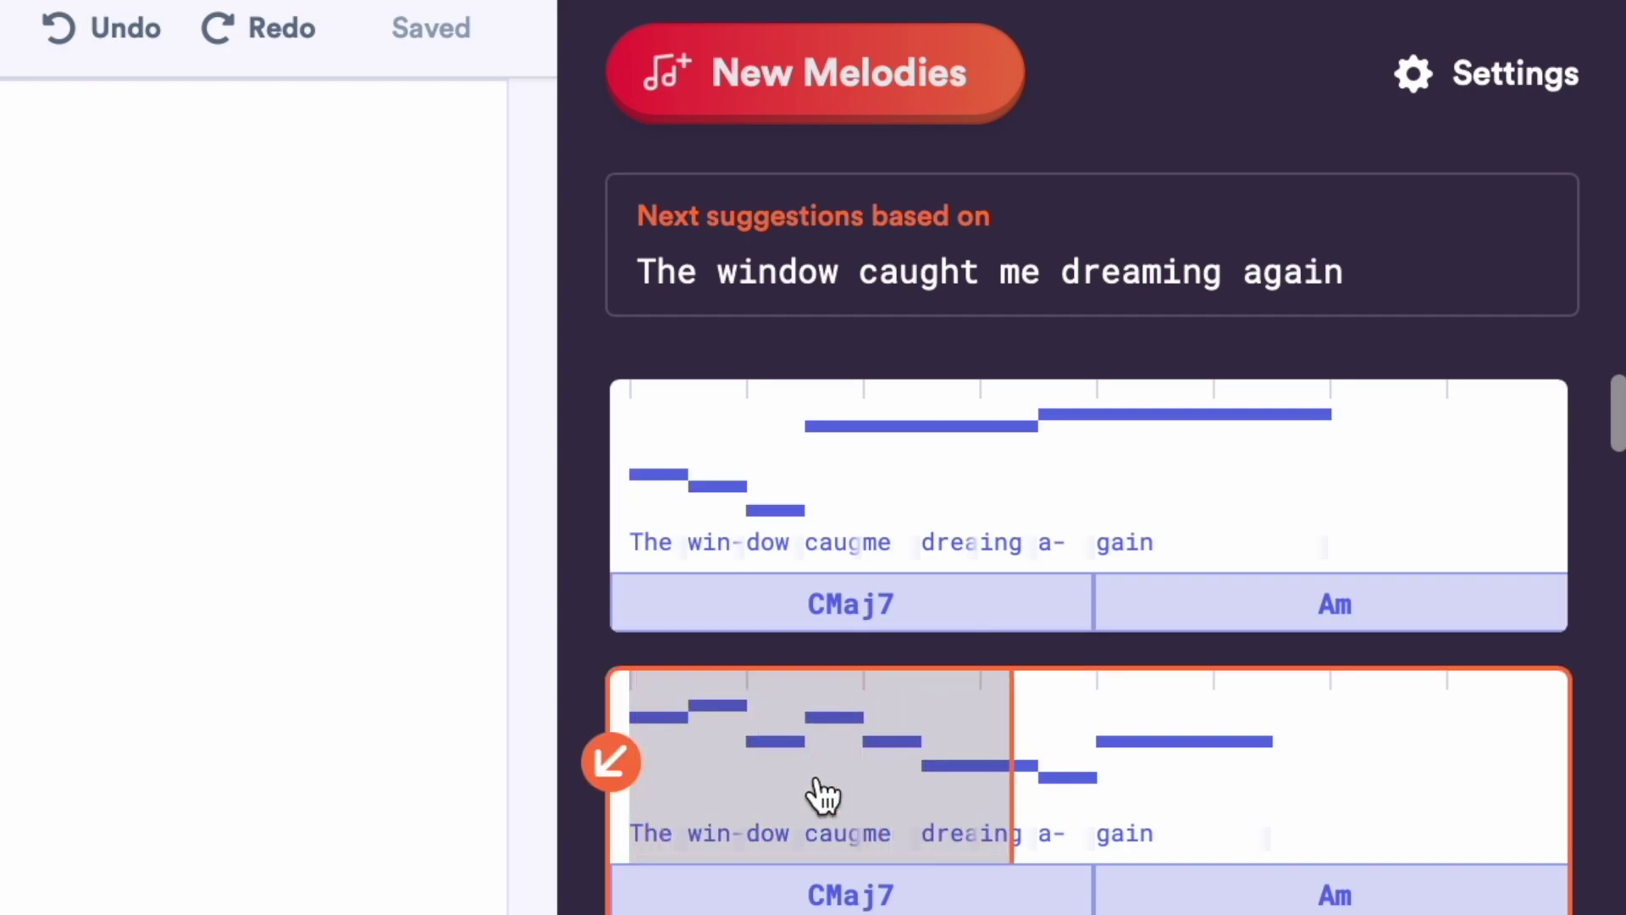
scroll(821, 794, "down", 3)
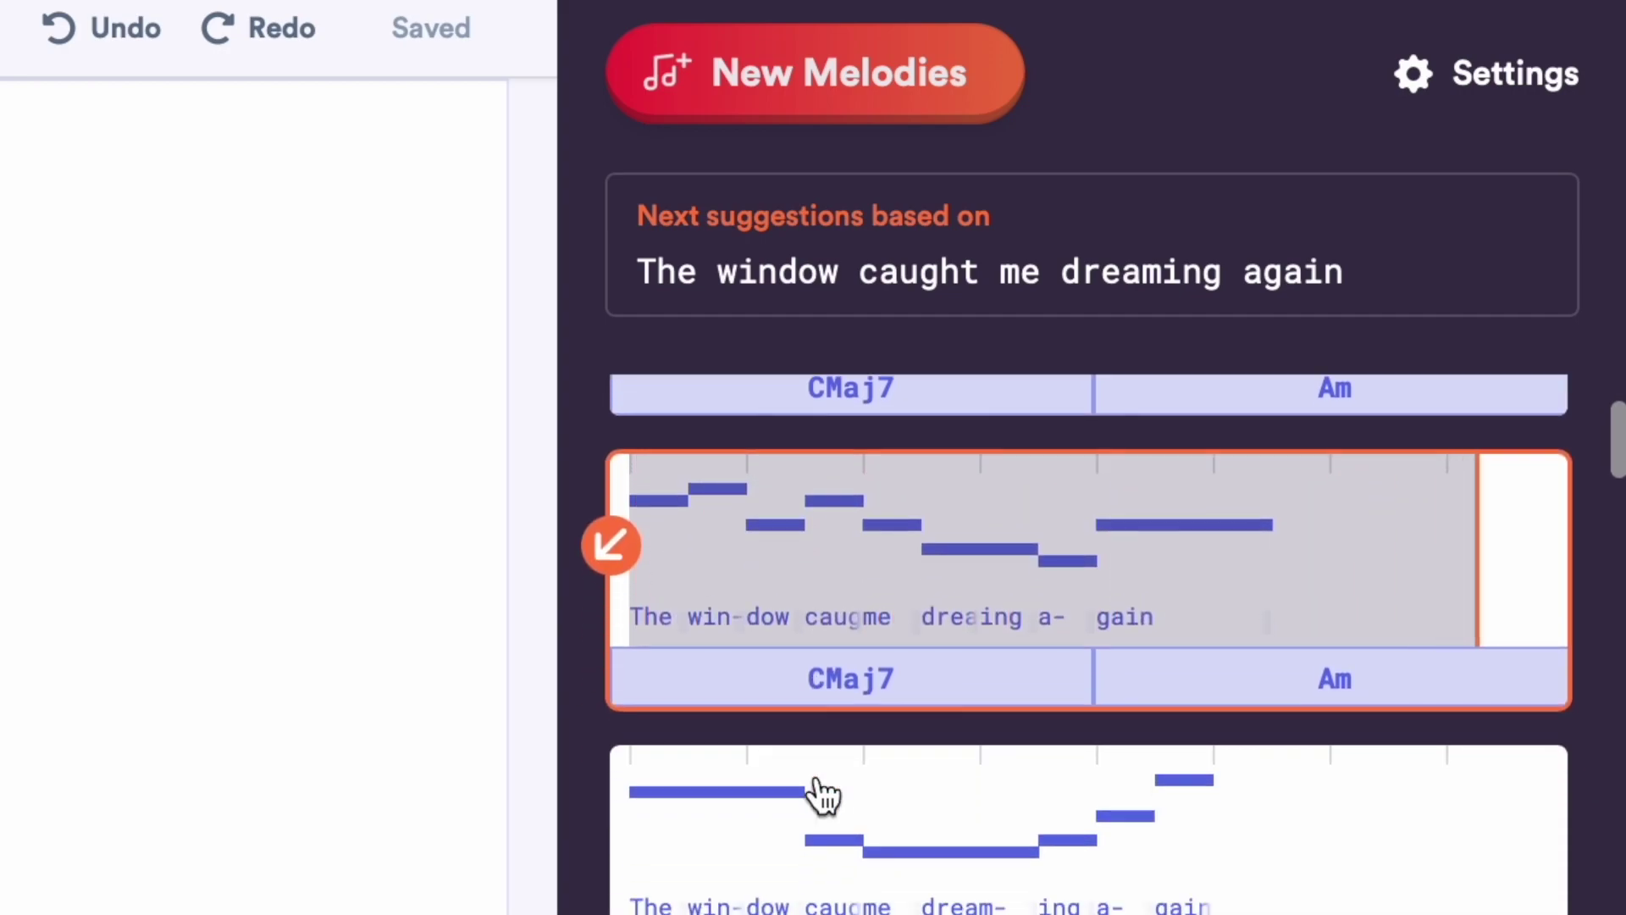
left_click(826, 851)
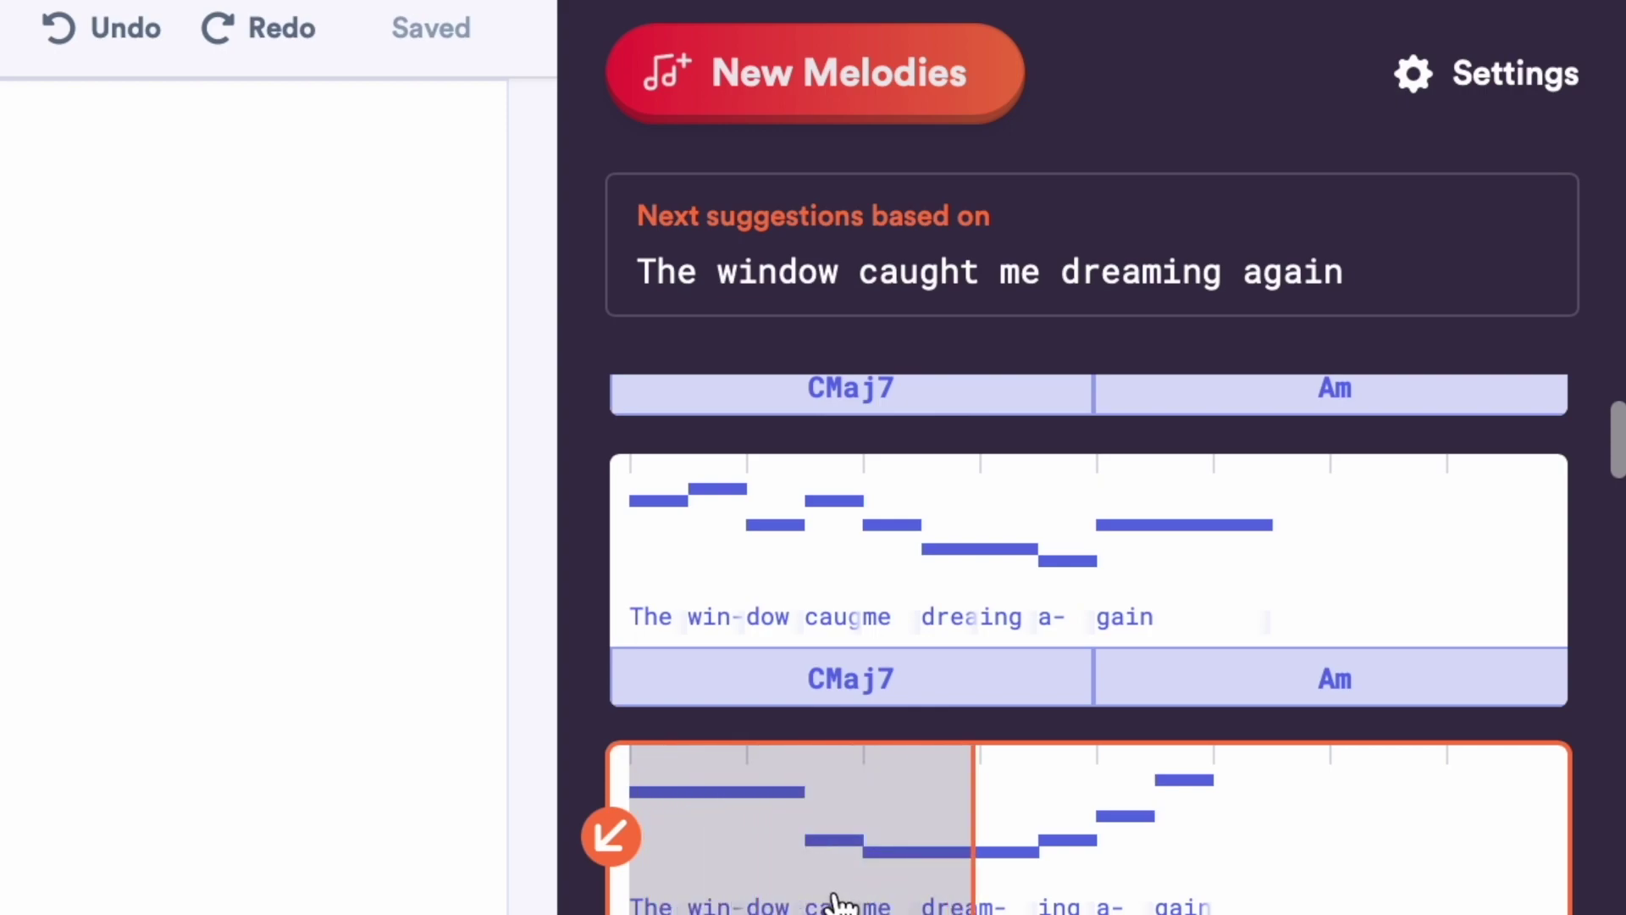
scroll(838, 897, "down", 5)
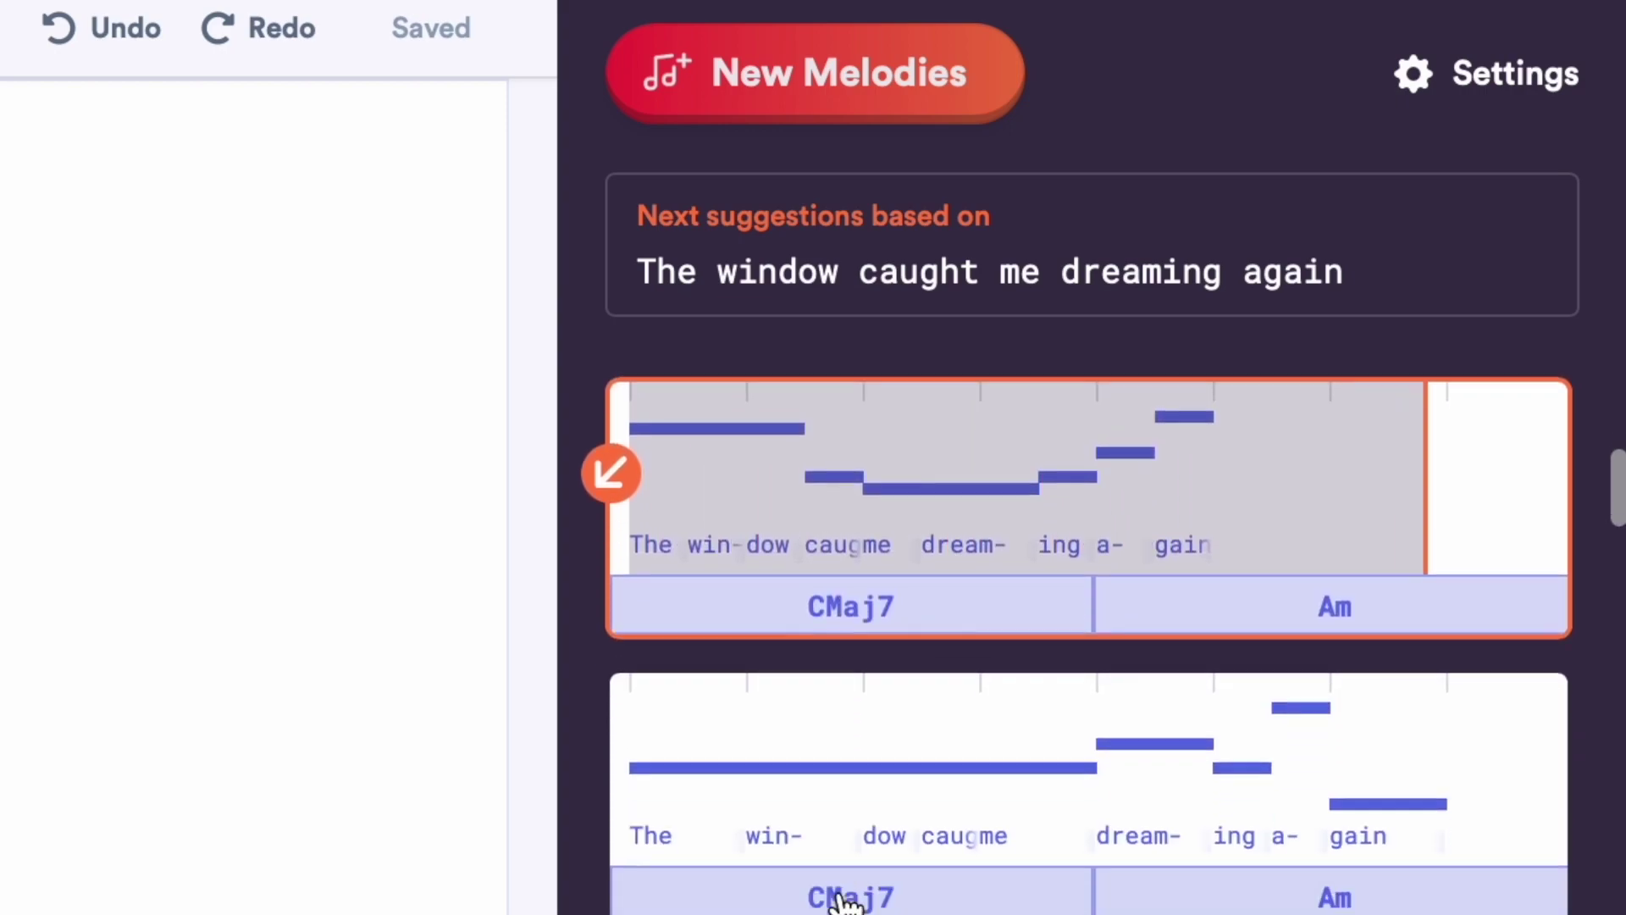
left_click(838, 730)
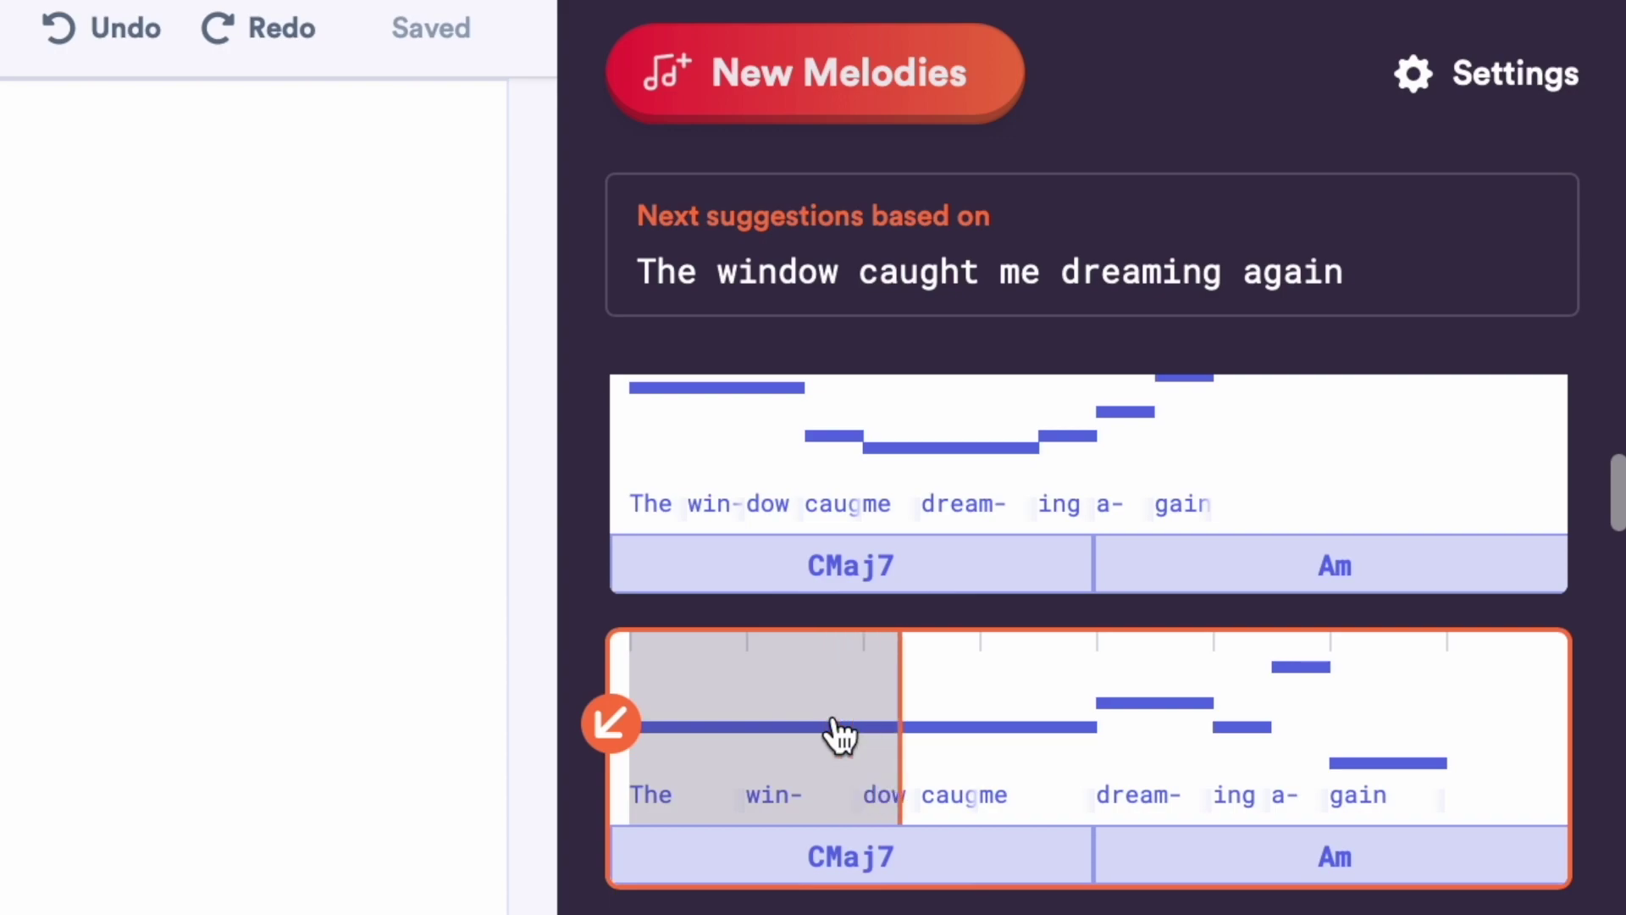
scroll(847, 753, "down", 3)
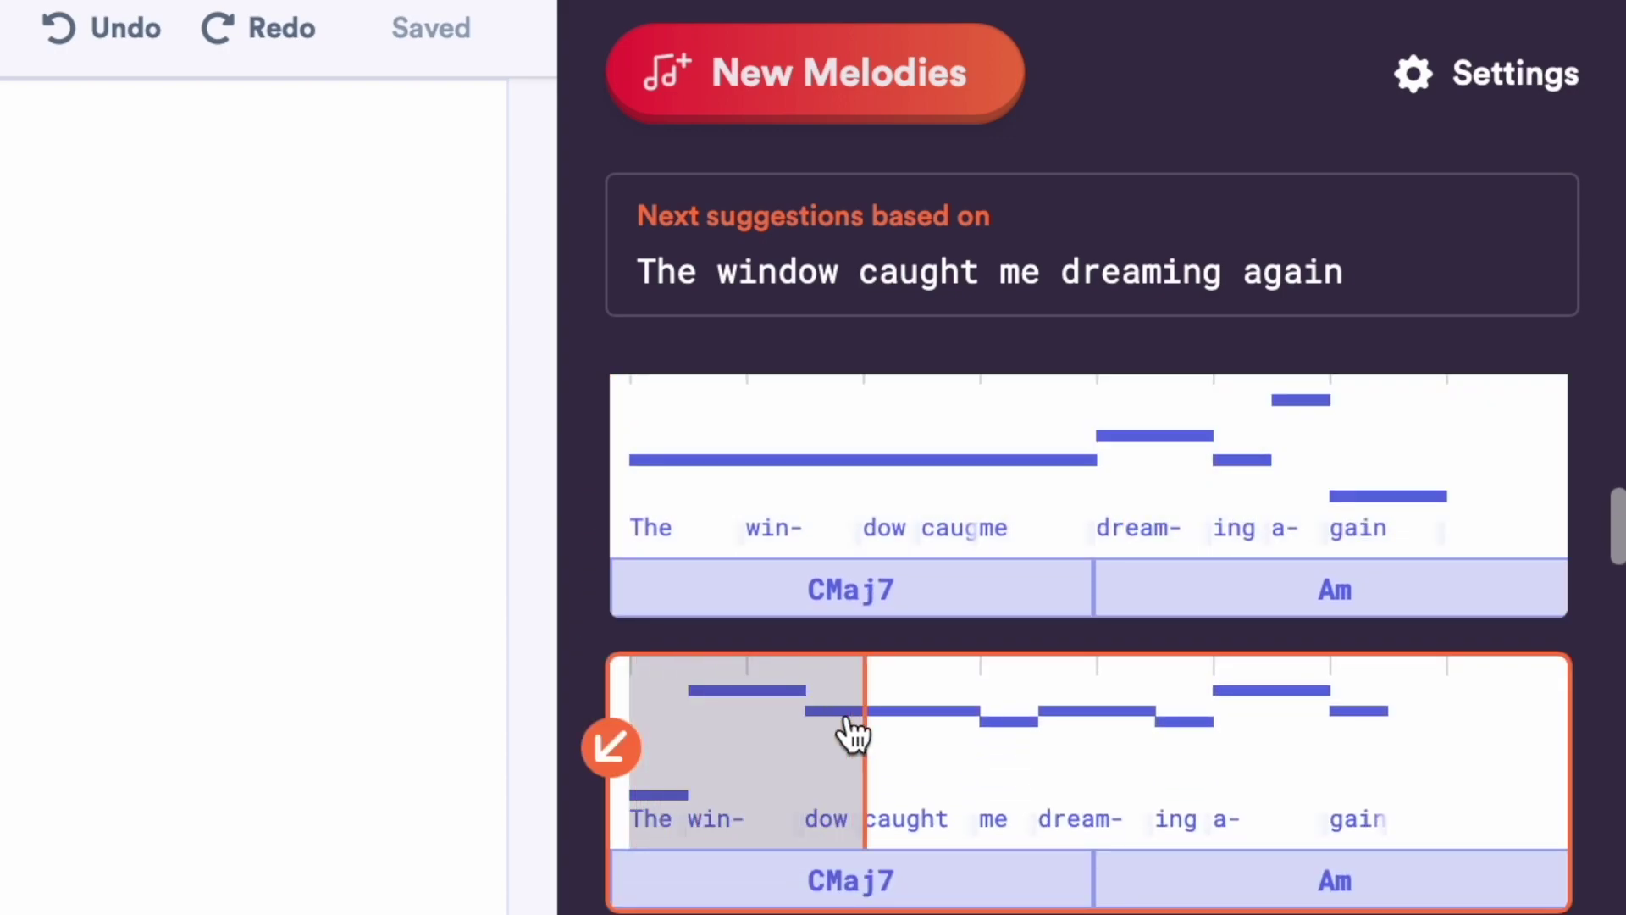
scroll(851, 733, "down", 3)
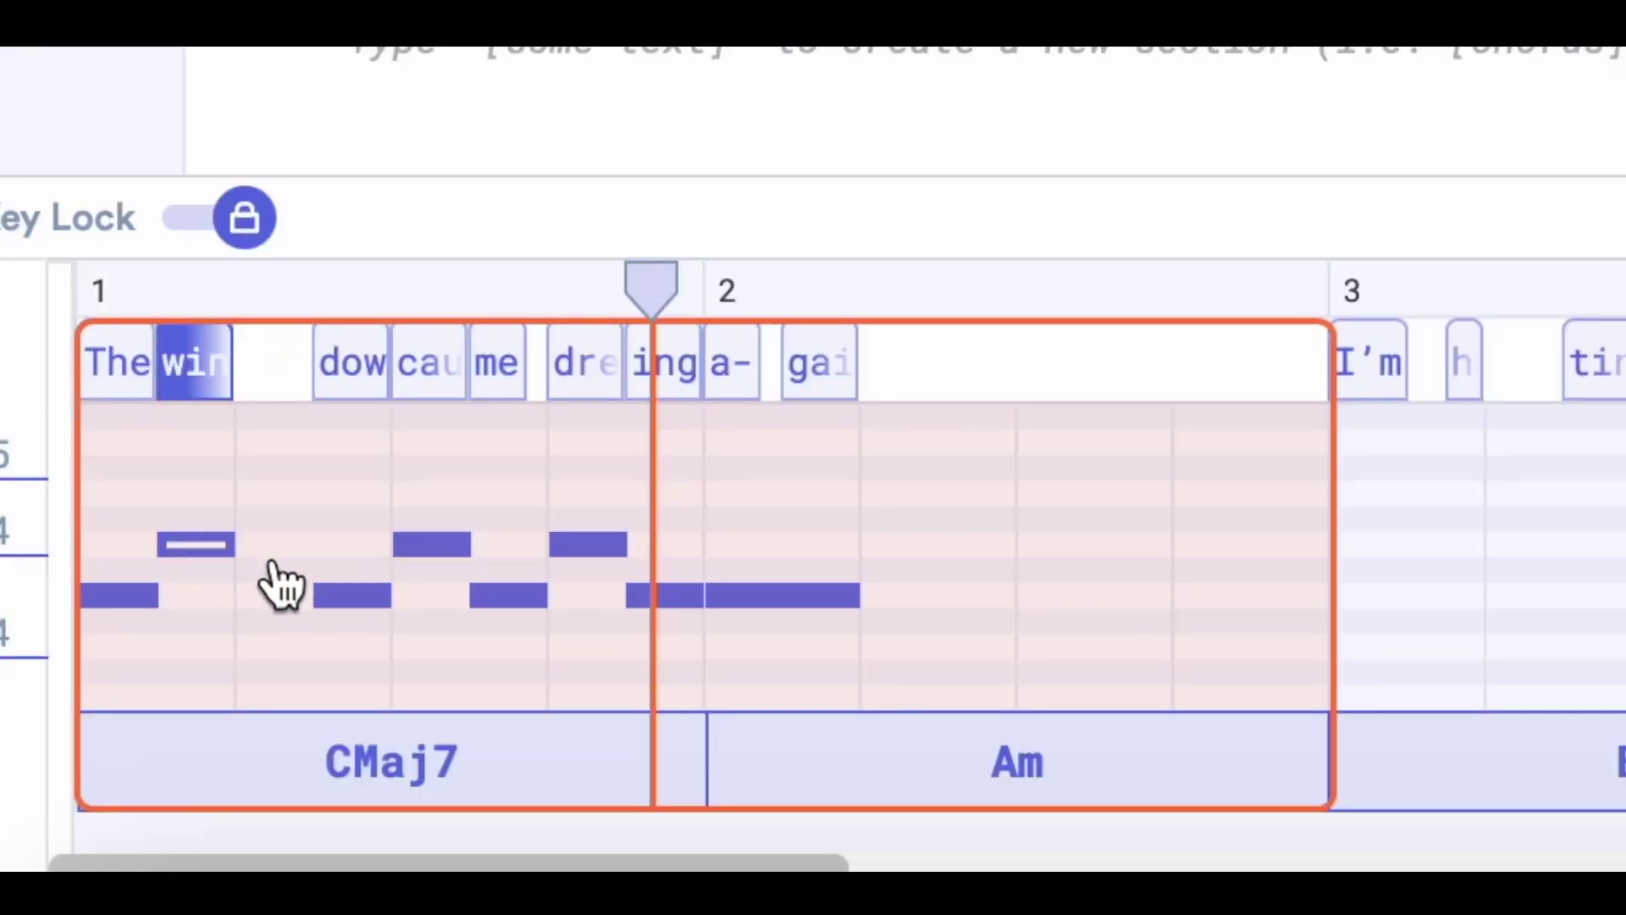
Move the 'win', 'cau' and 'me' notes earlier and play the edited melody
left_click_drag(364, 597, 294, 593)
left_click_drag(436, 552, 357, 551)
left_click_drag(501, 597, 487, 598)
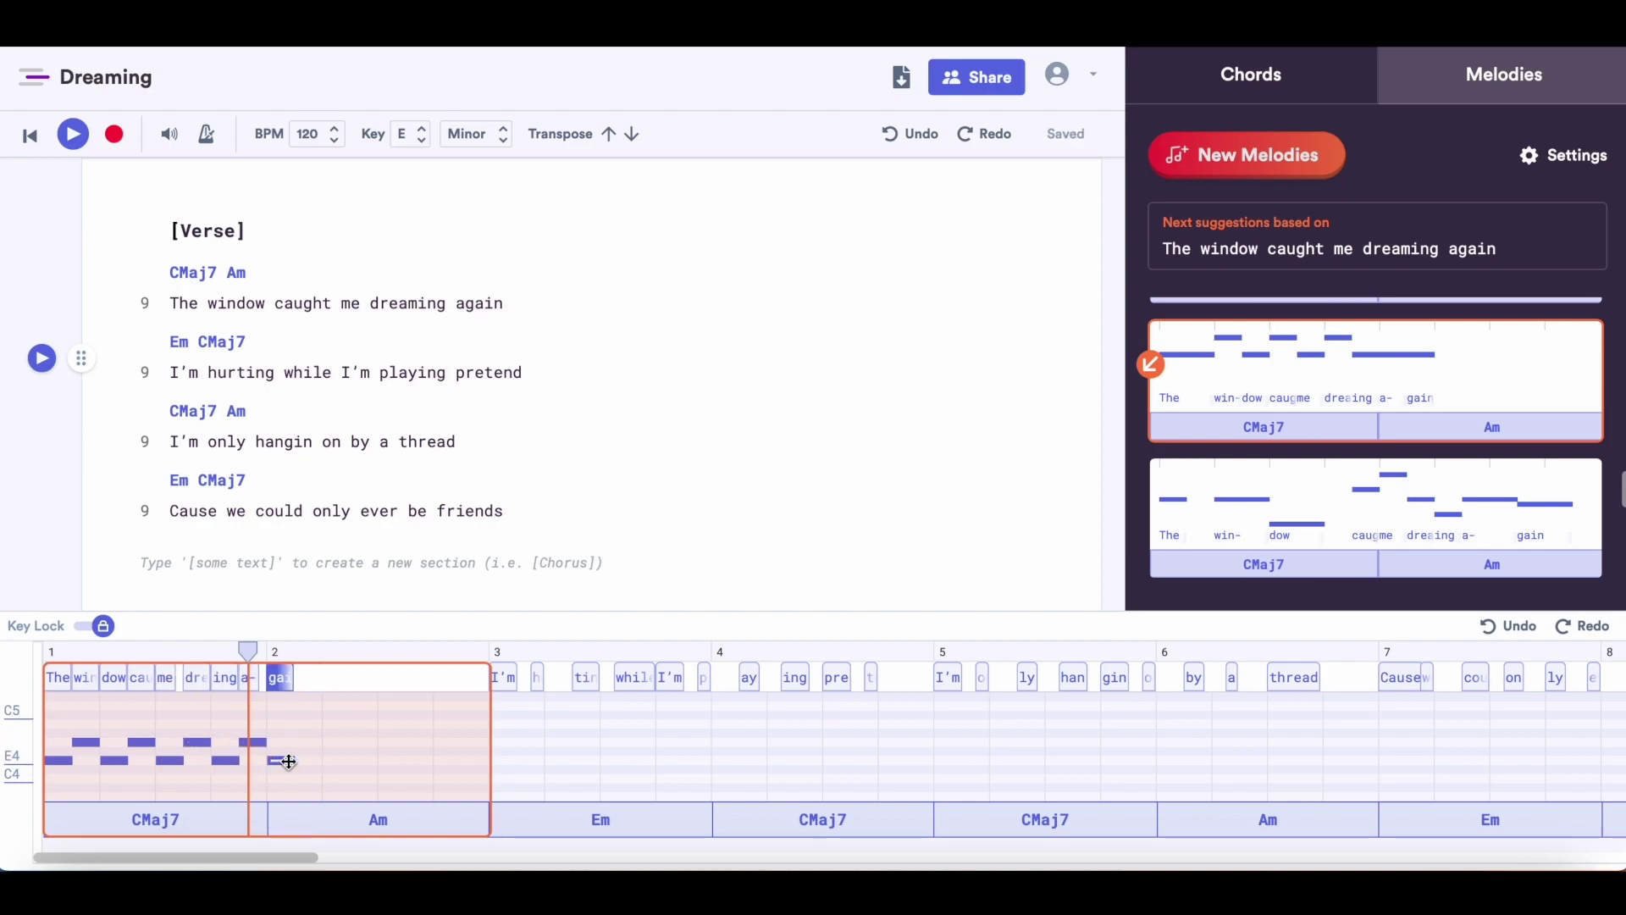
left_click(76, 146)
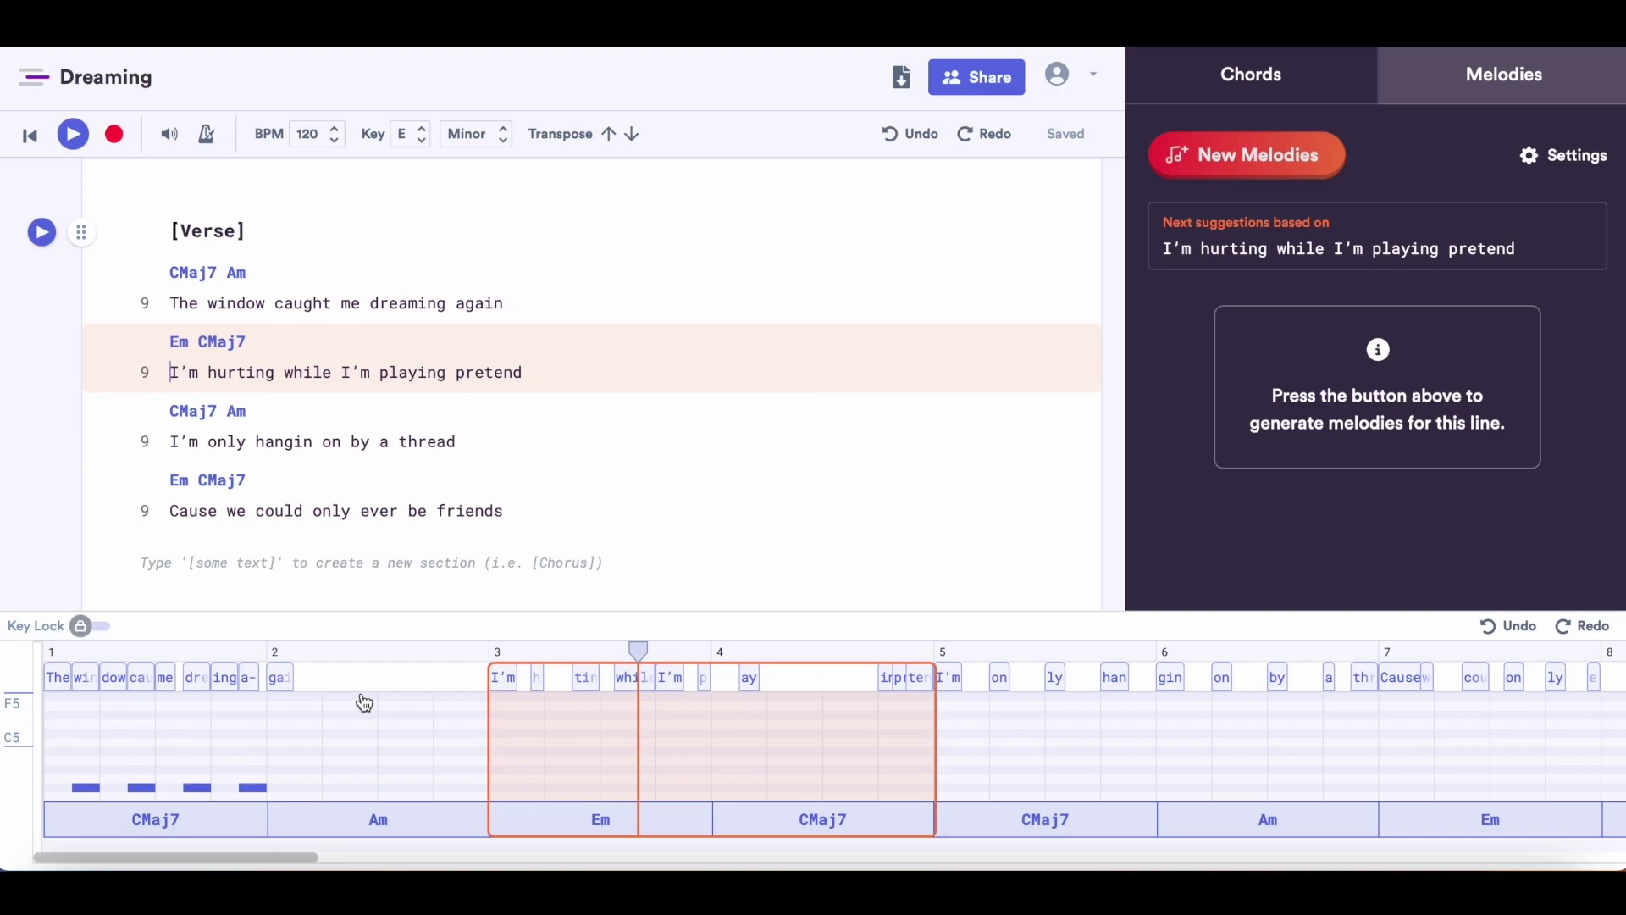
Insert the first melody for 'I'm hurting while I'm playing pretend' into bars 3–4, then begin a [Chorus] heading
left_click(1262, 156)
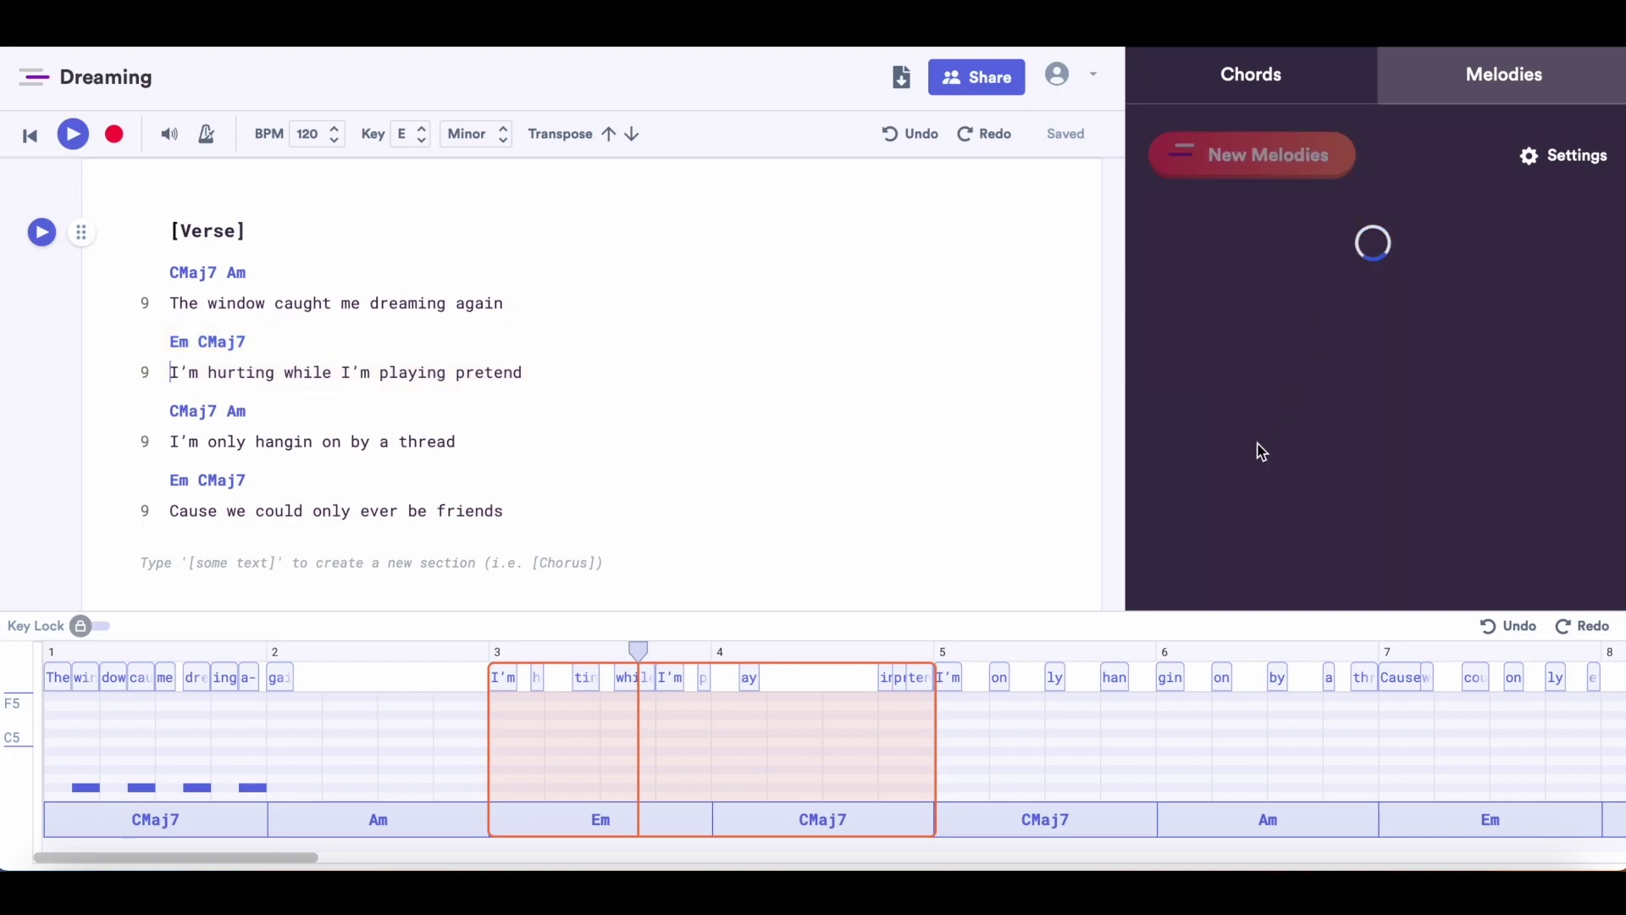
left_click(1204, 322)
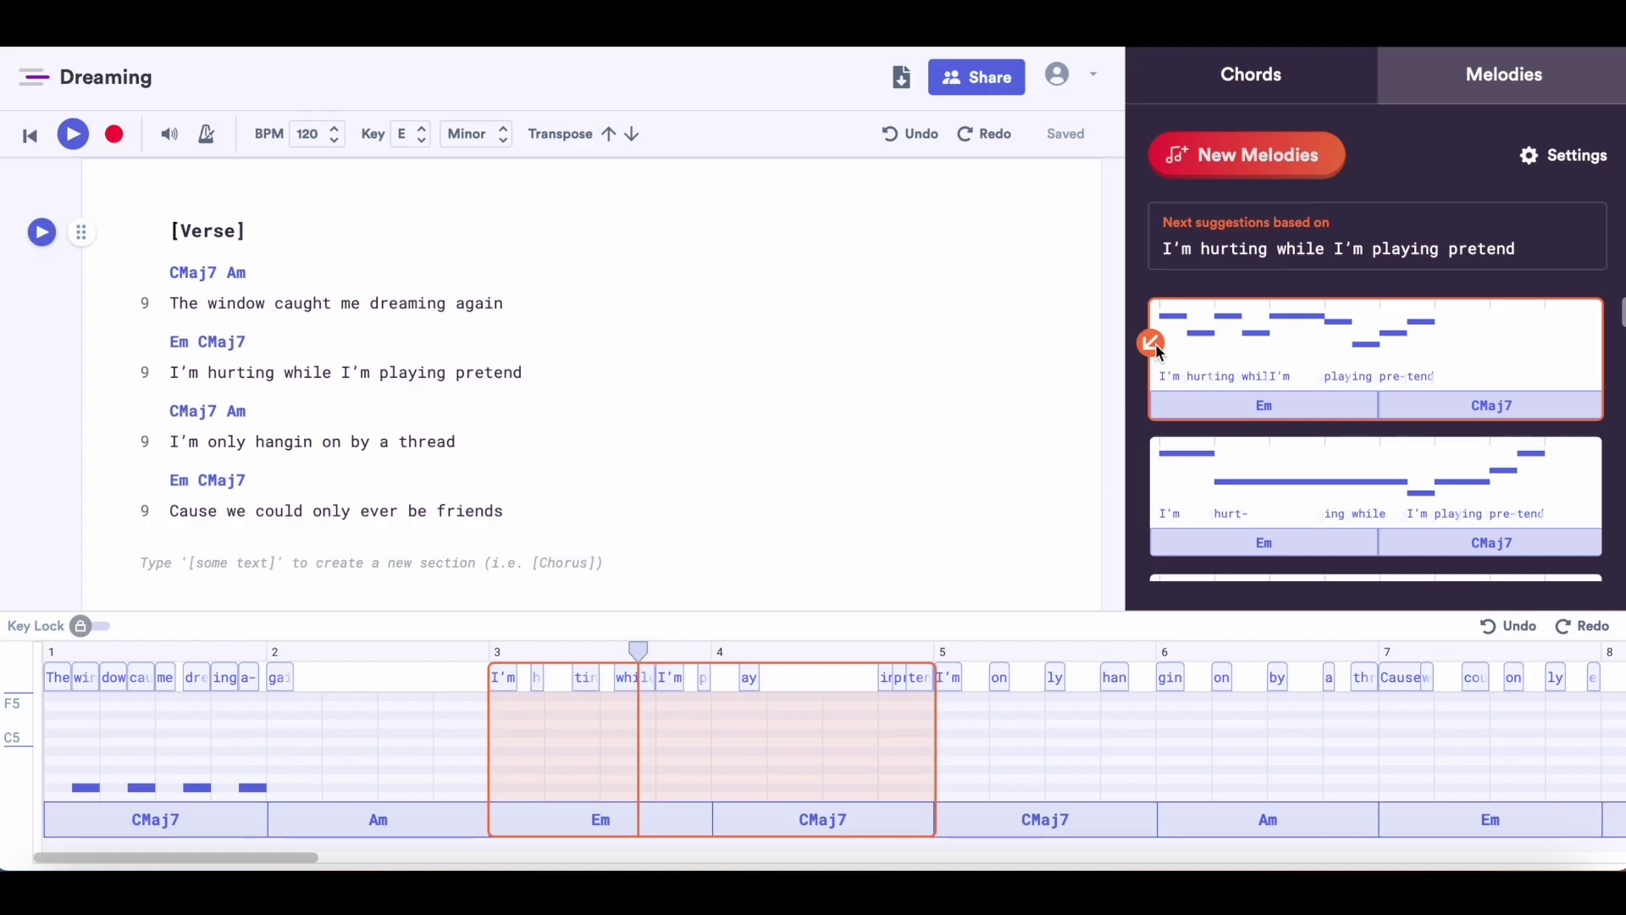
left_click(1158, 352)
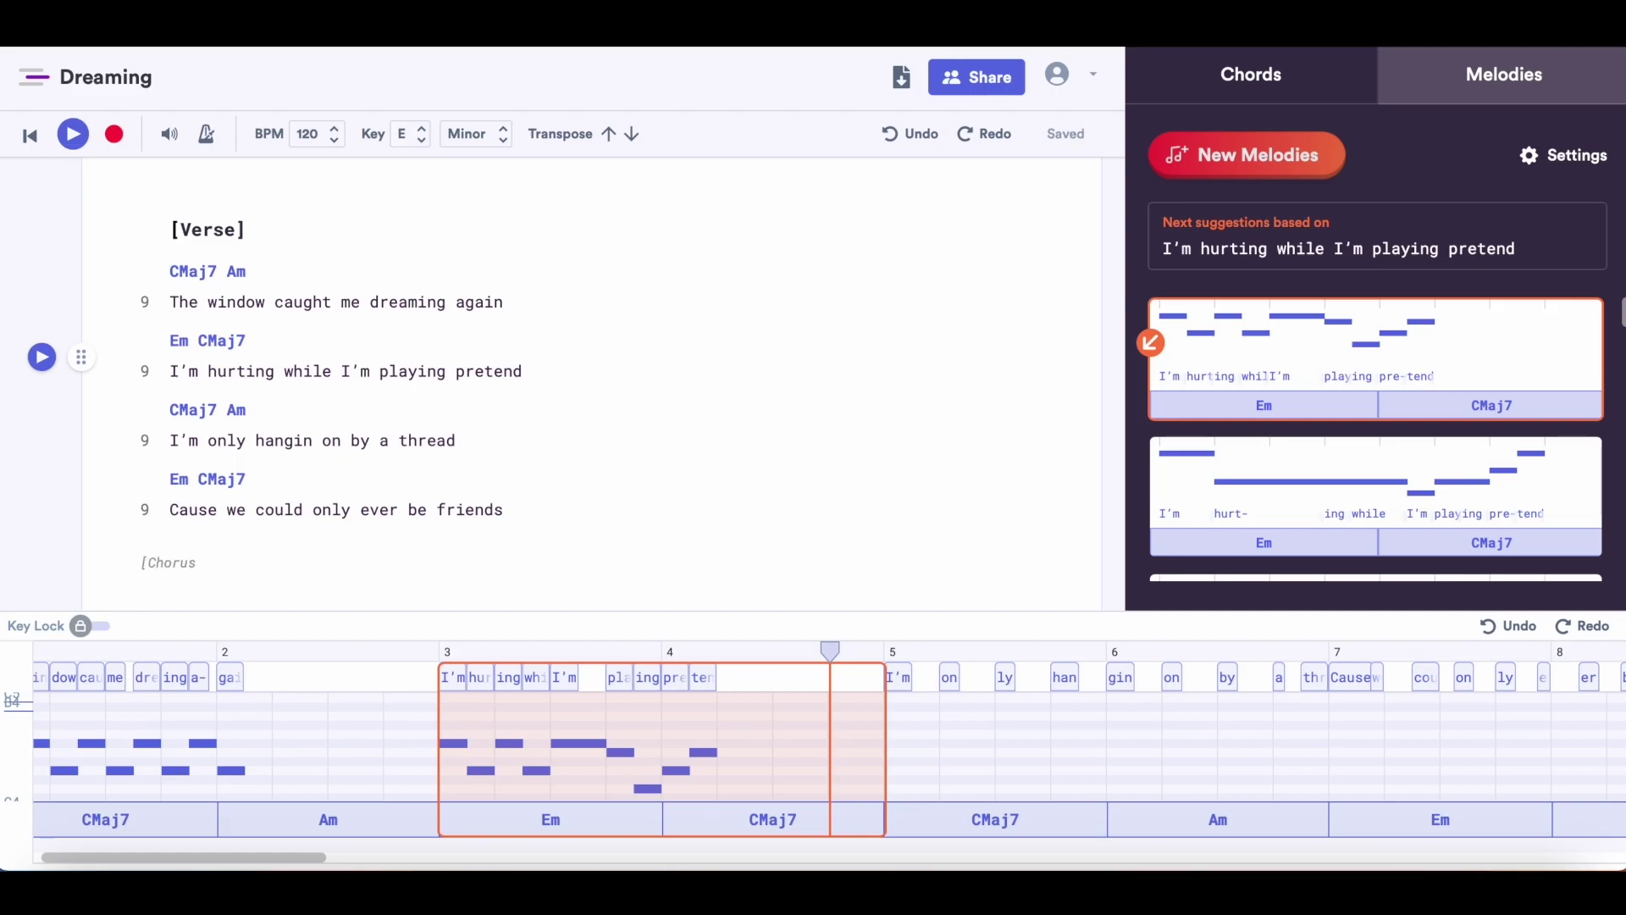
type("]")
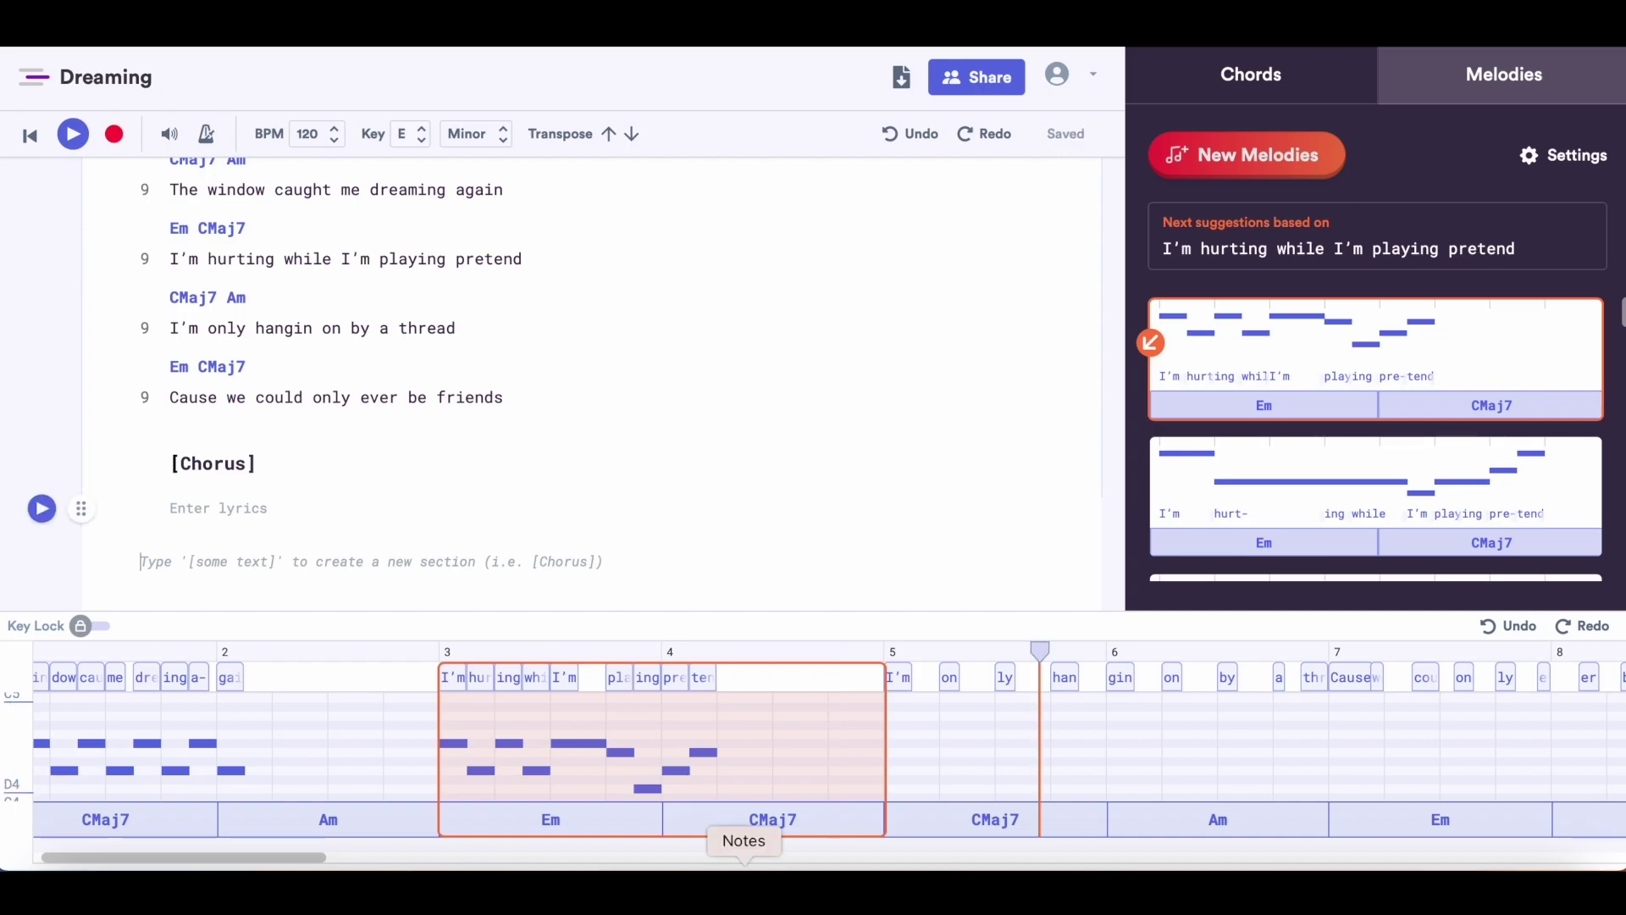
Paste the four chorus lyric lines under the [Chorus] heading
type("Did you see the way I looked at you When you picked me up last night Would you stick around If I spoke the truth")
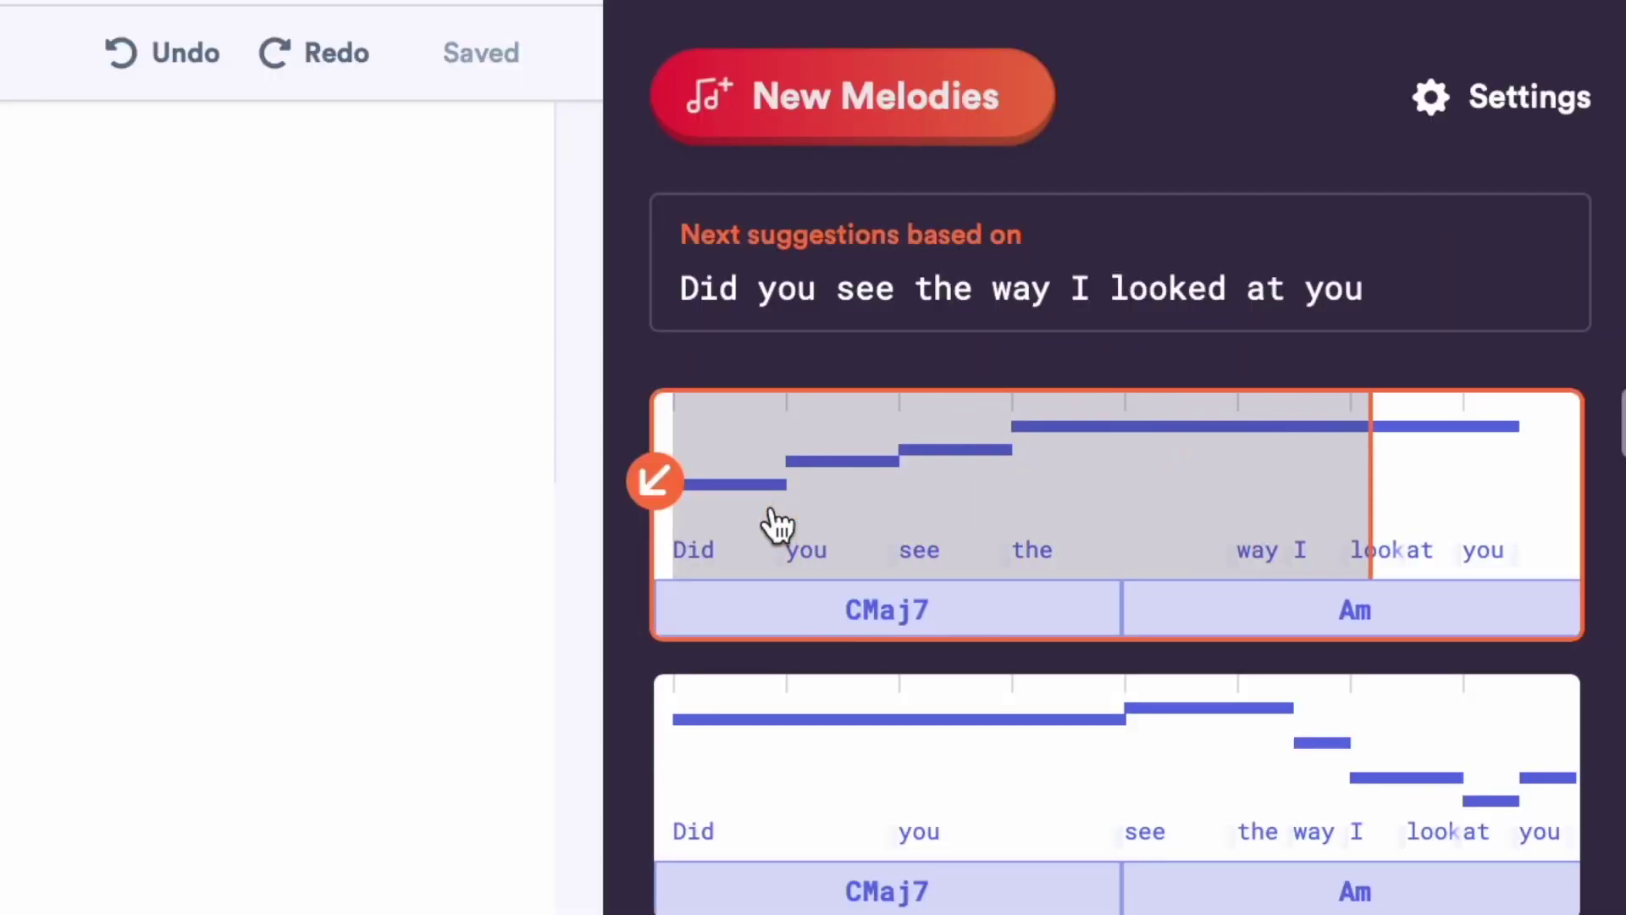
Insert the first suggested melody into bars 9–10, lower the 'at' note one step, and play it back
left_click(655, 481)
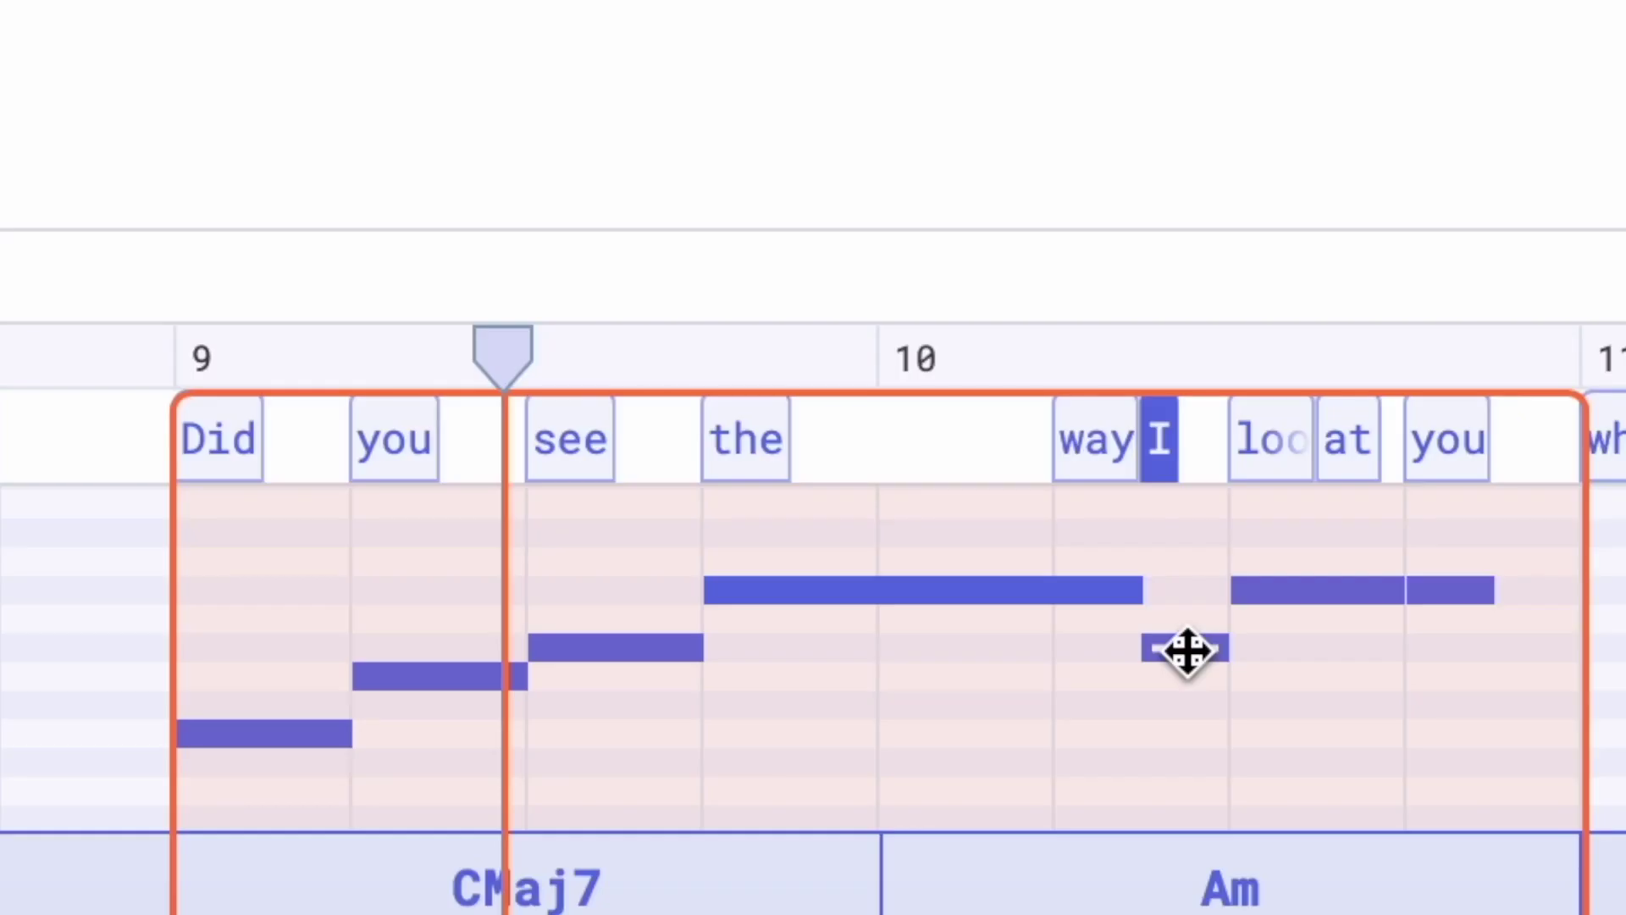
left_click_drag(1361, 590, 1361, 647)
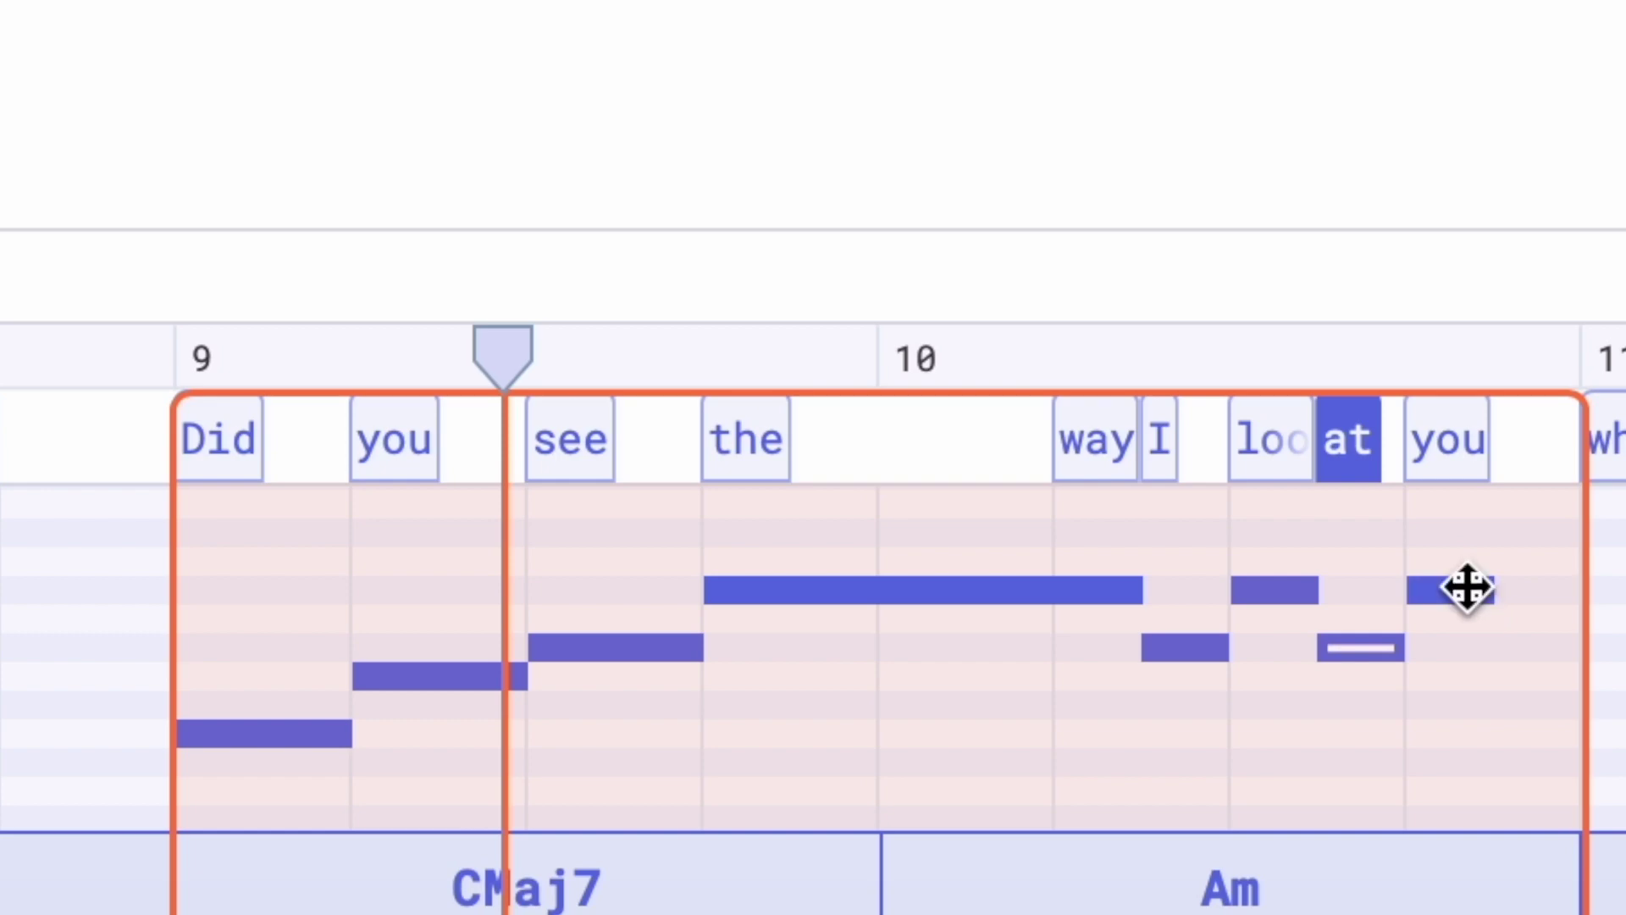
left_click(1467, 587)
left_click(82, 137)
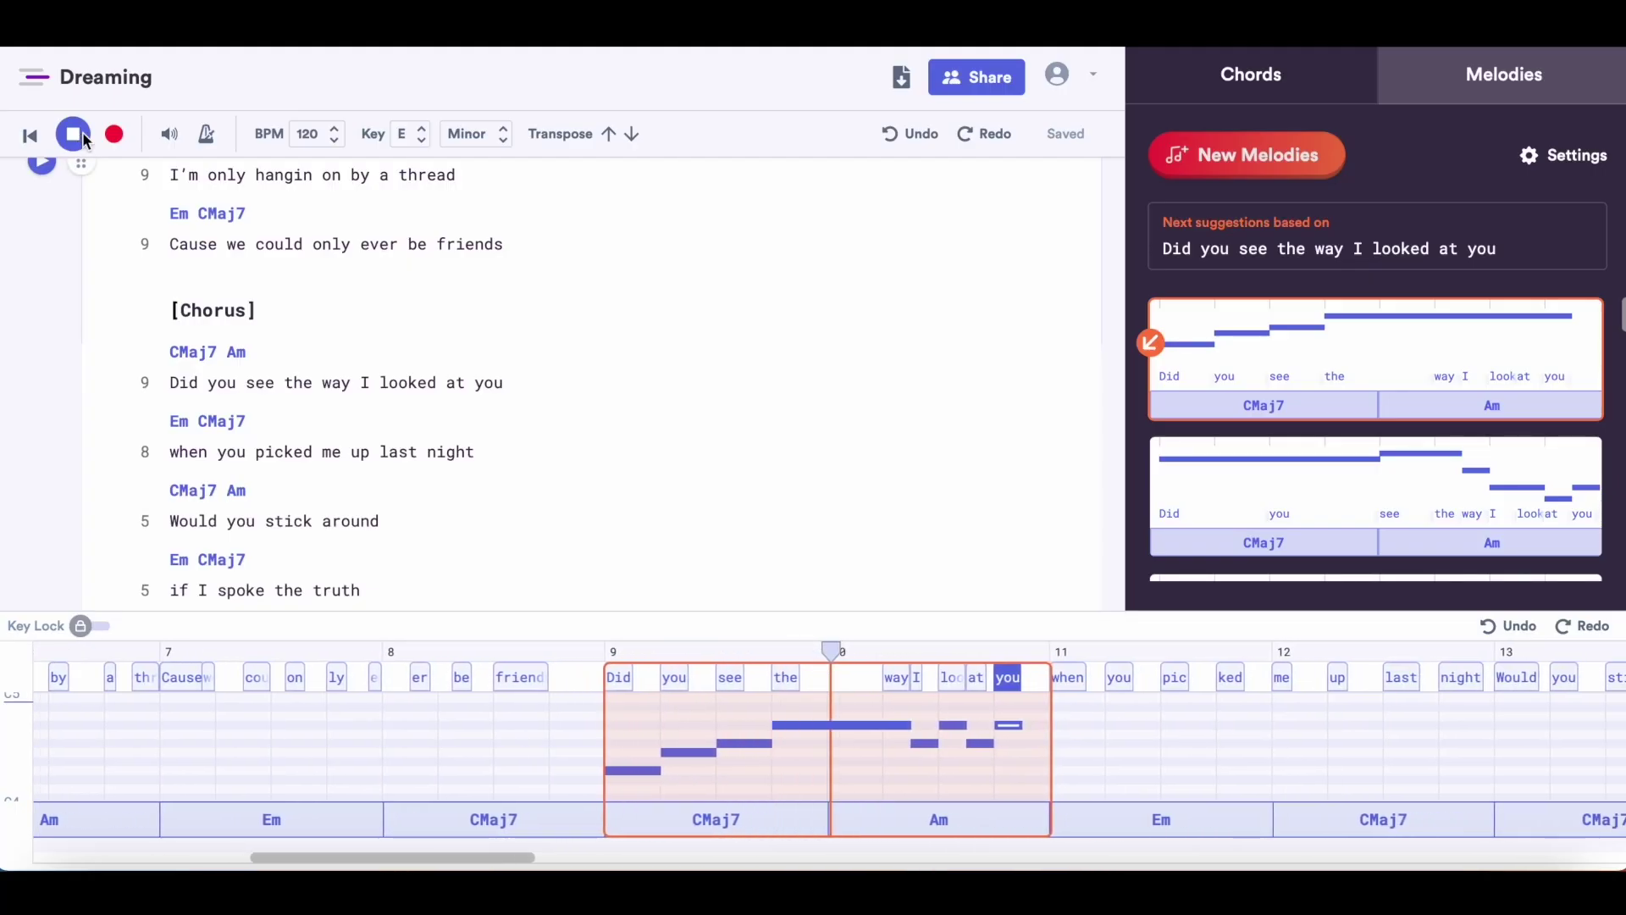
left_click(31, 137)
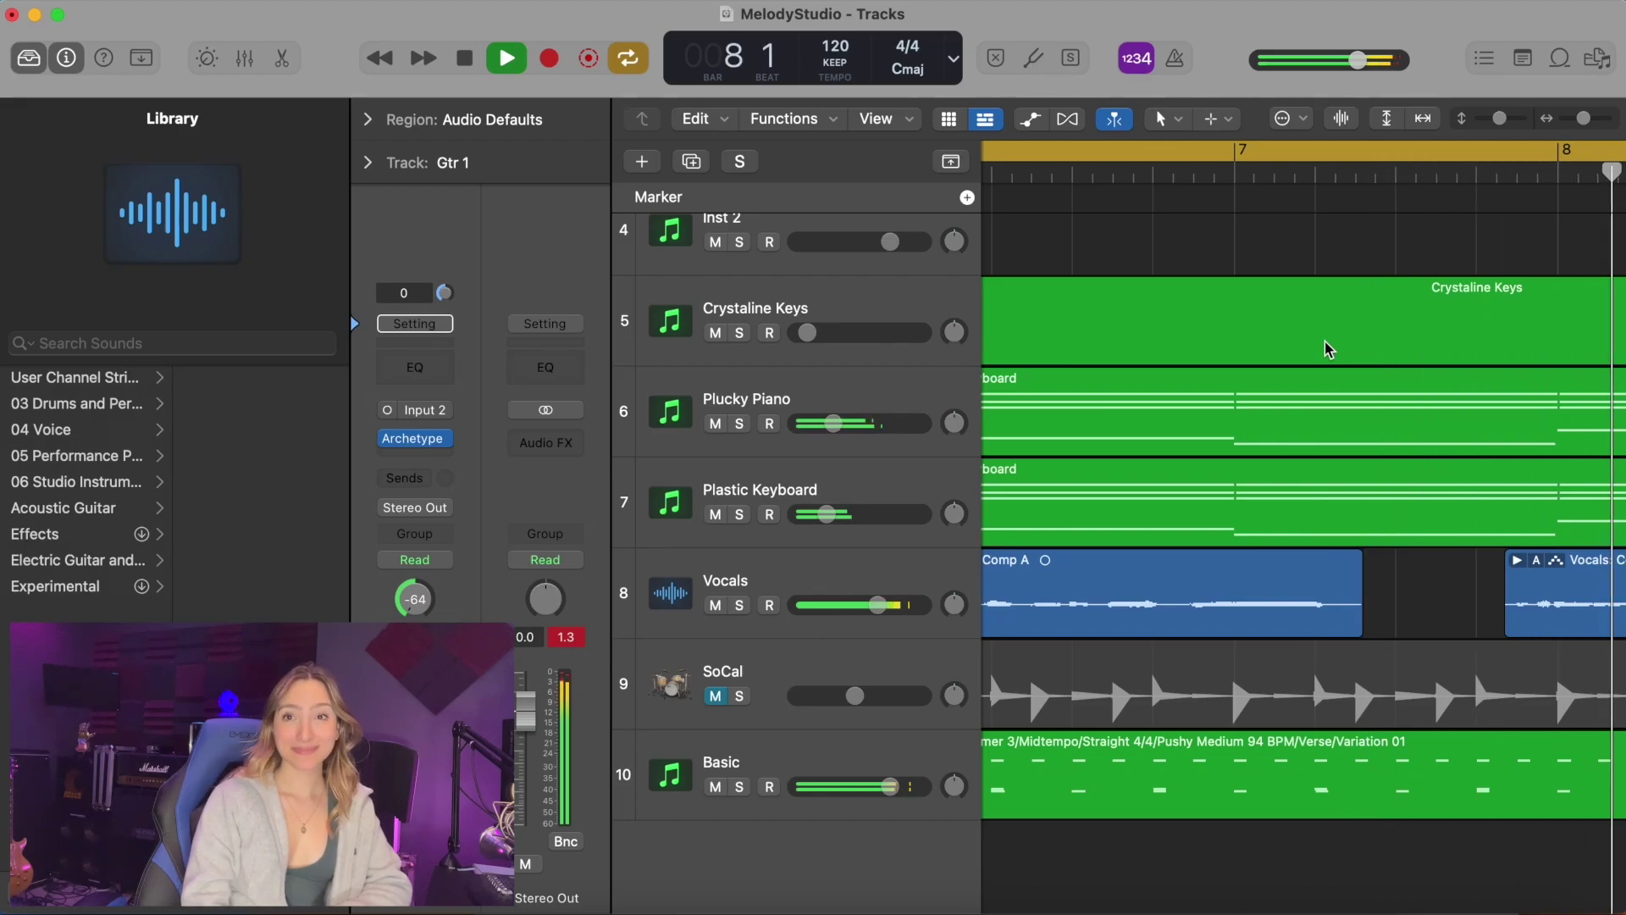
Scroll Logic Pro's track list up to the guitar tracks during playback
scroll(1326, 348, "up", 5)
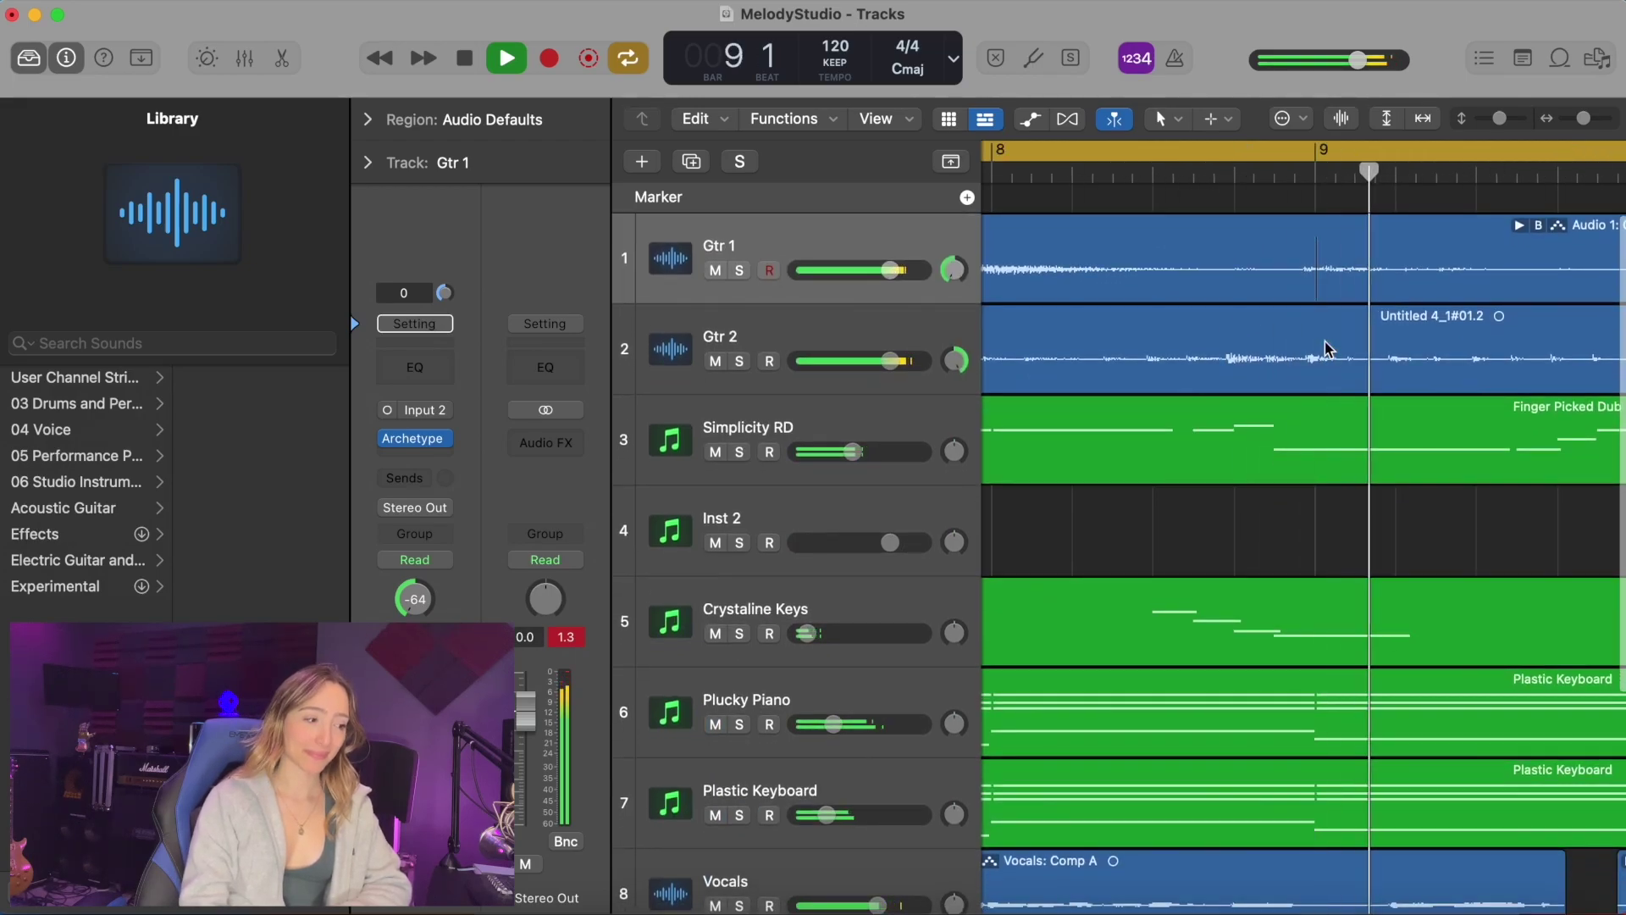